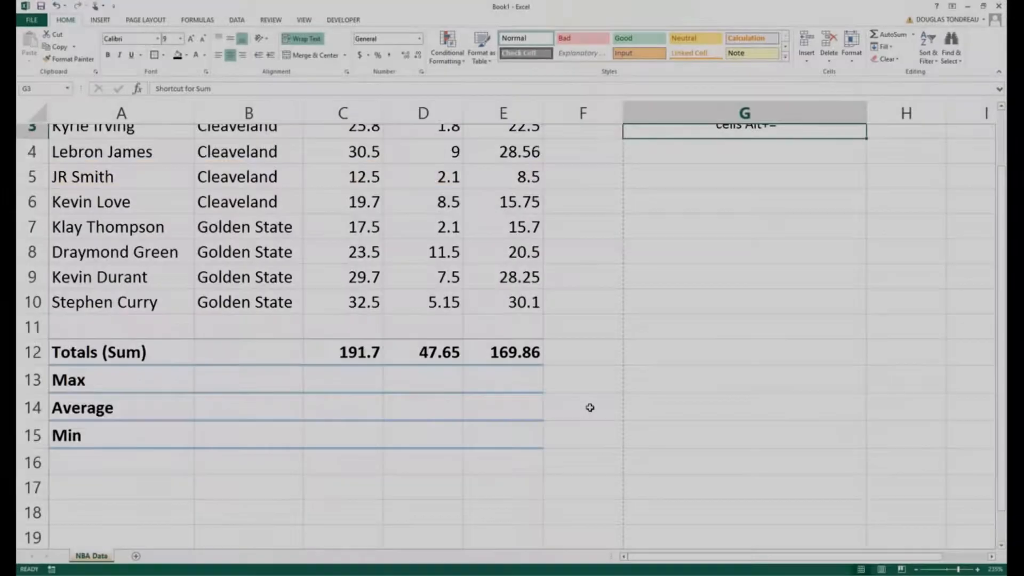
- Enter =MAX(C3:C10) in cell C13 to get the highest PPG value
scroll(589, 408, up, 1)
scroll(589, 407, down, 2)
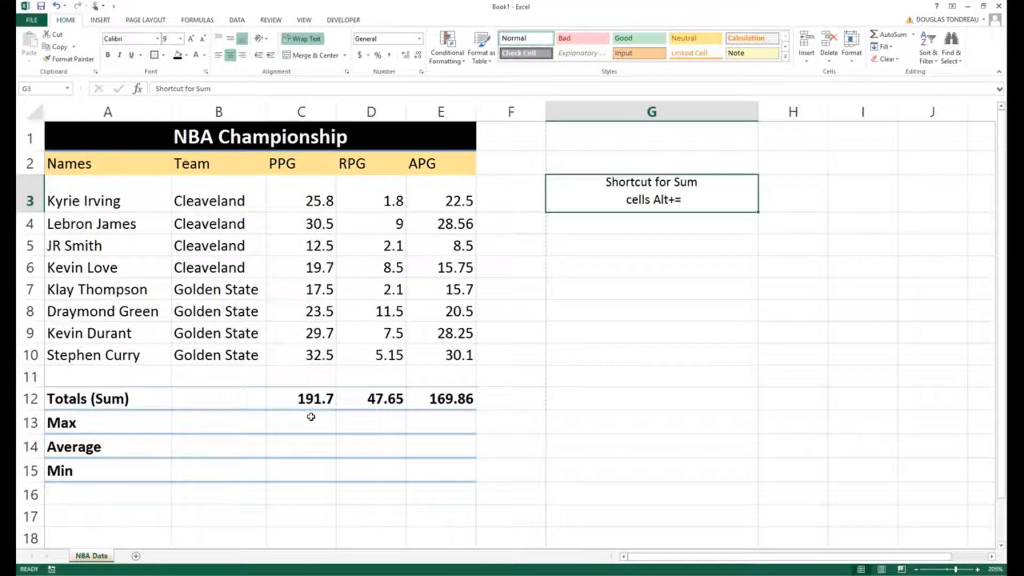
click(283, 418)
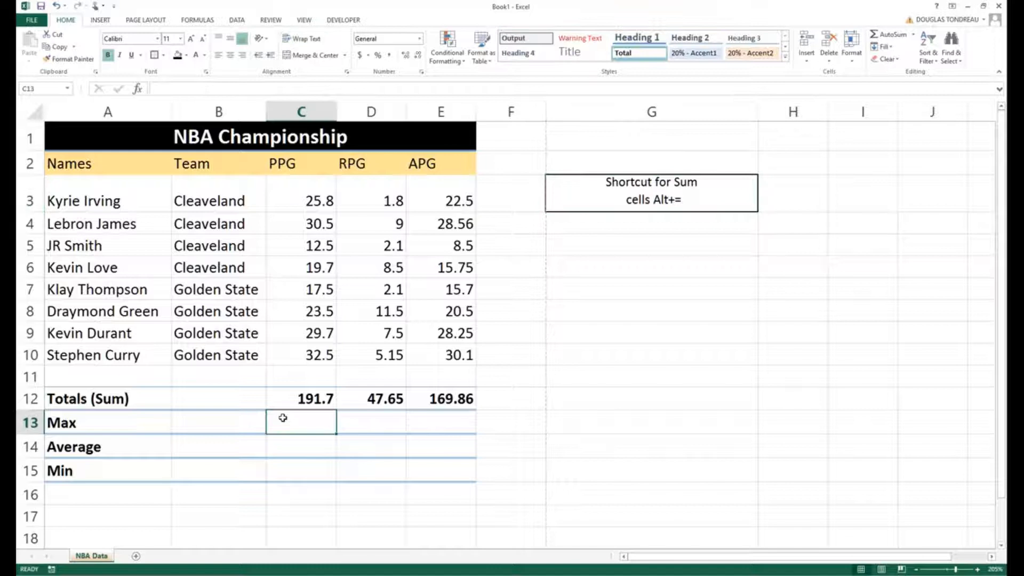
text(=)
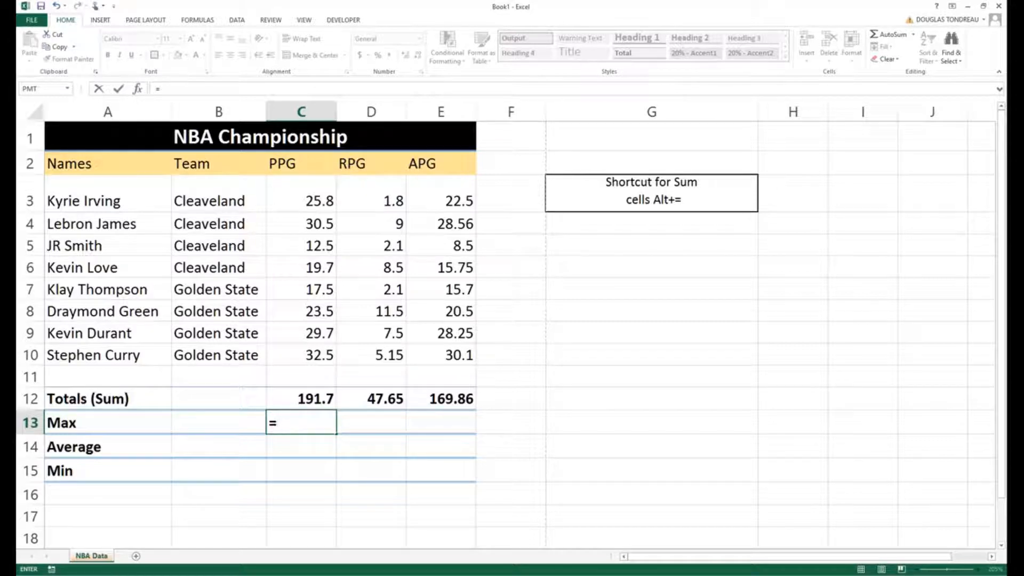
click(182, 89)
click(300, 424)
key(BackSpace)
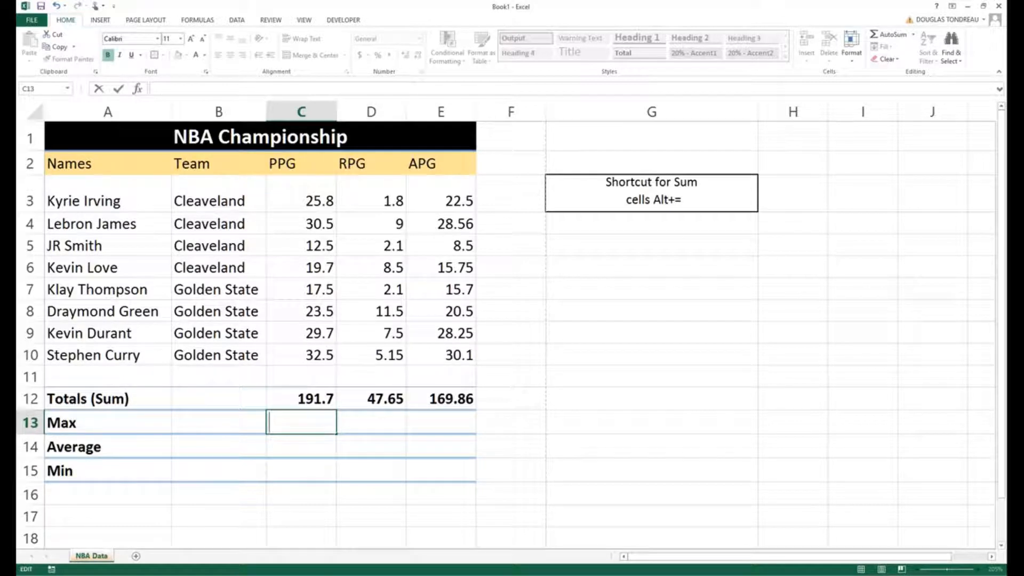
text(=)
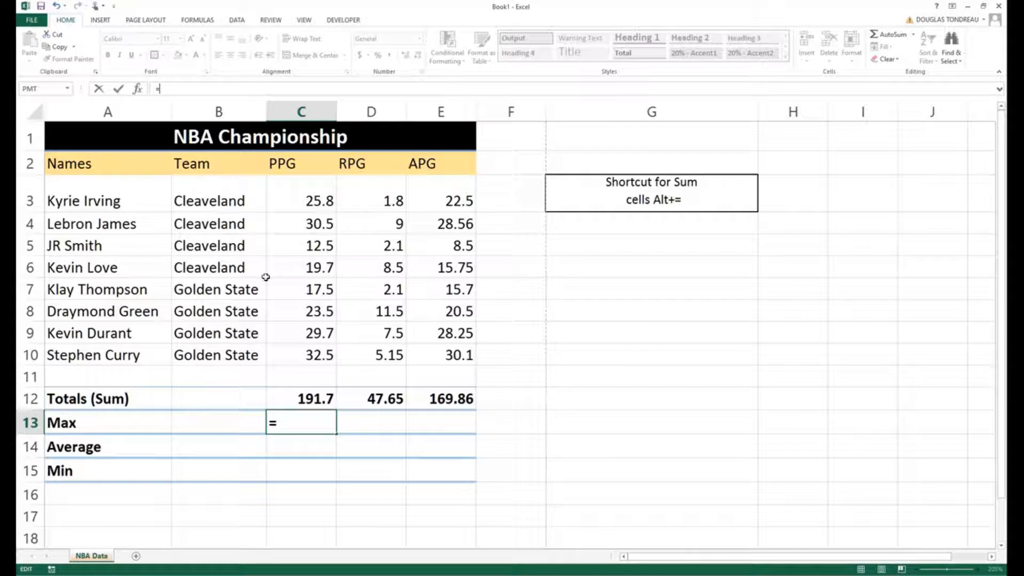
text(ma)
key(Tab)
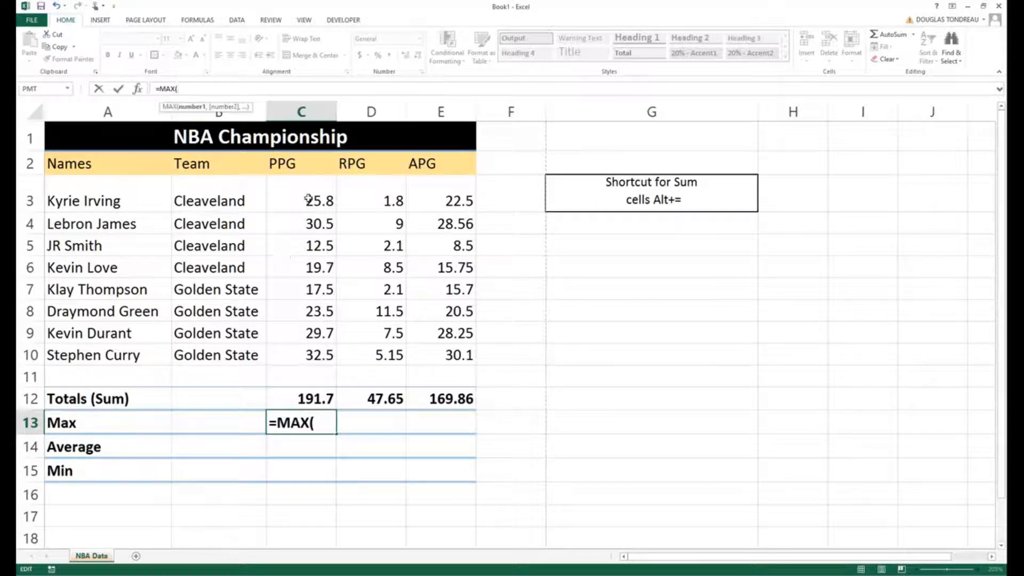
drag(308, 202, 301, 350)
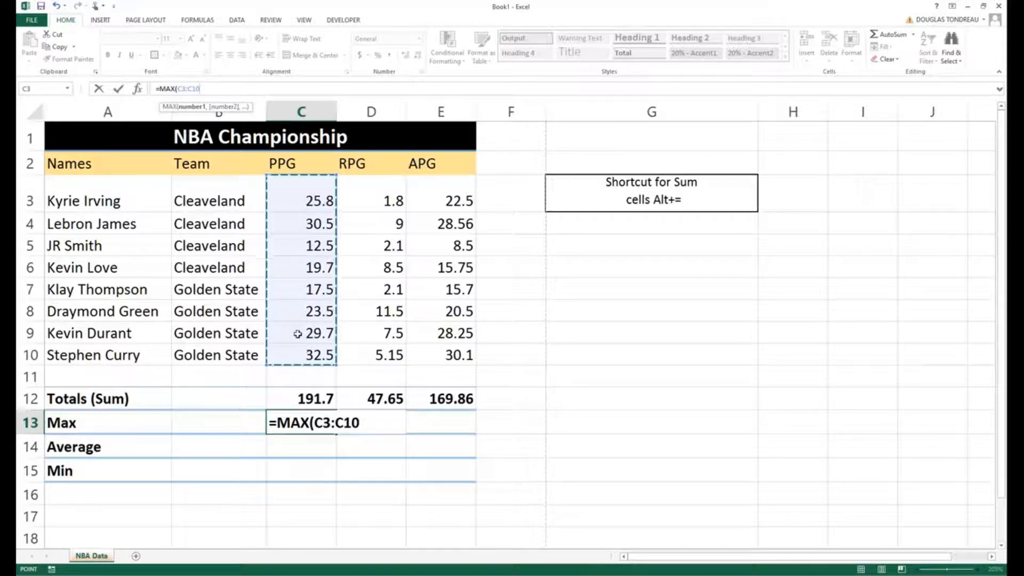
key(Return)
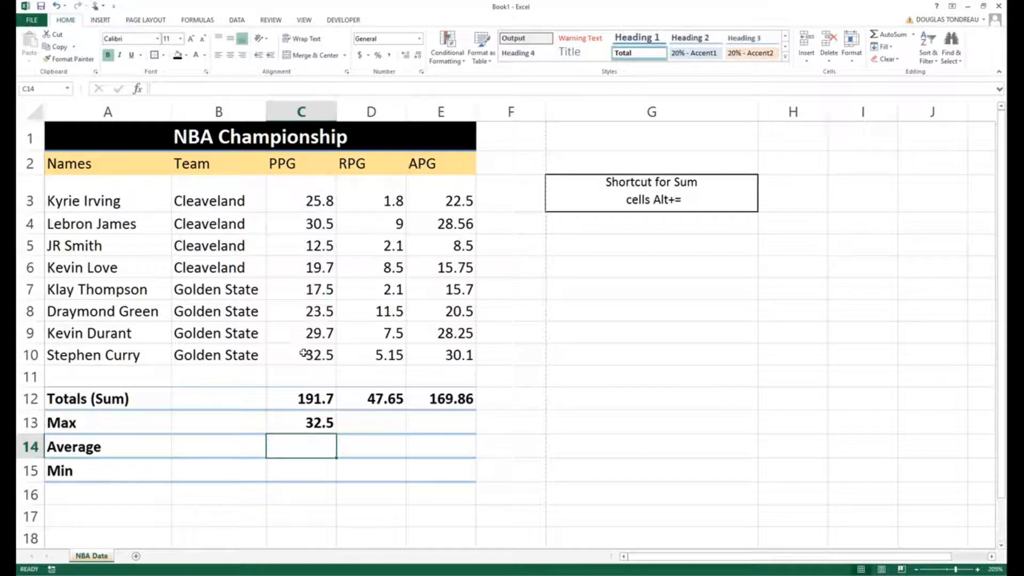
- Copy the Max formula from C13 across to D13:E13 for the RPG and APG columns
click(302, 425)
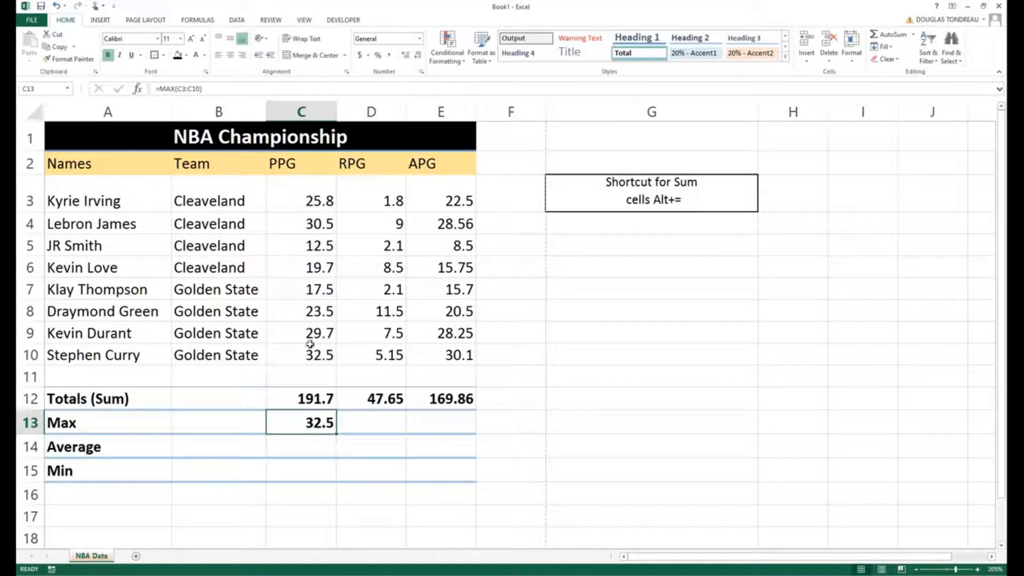
click(273, 353)
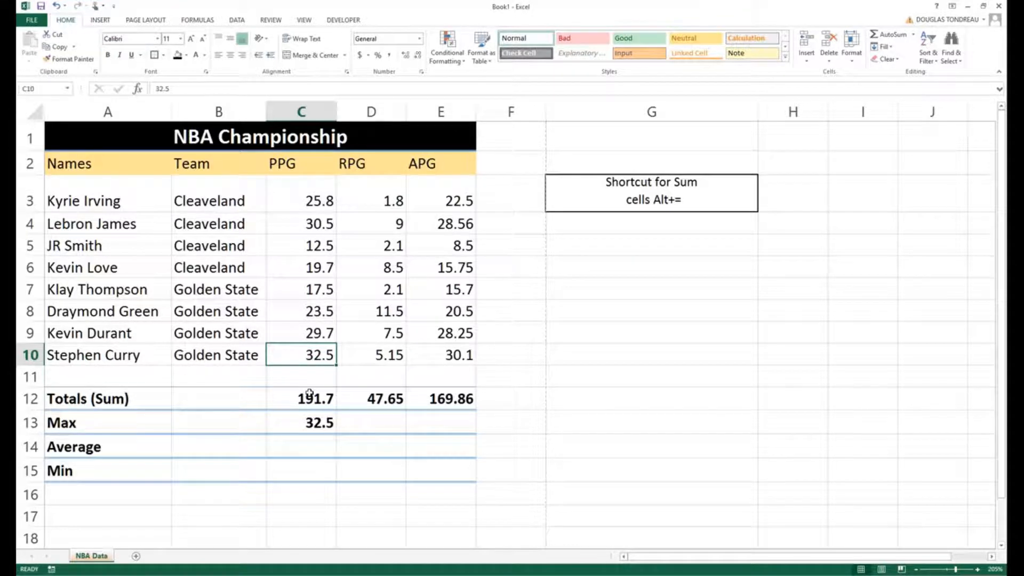
click(300, 420)
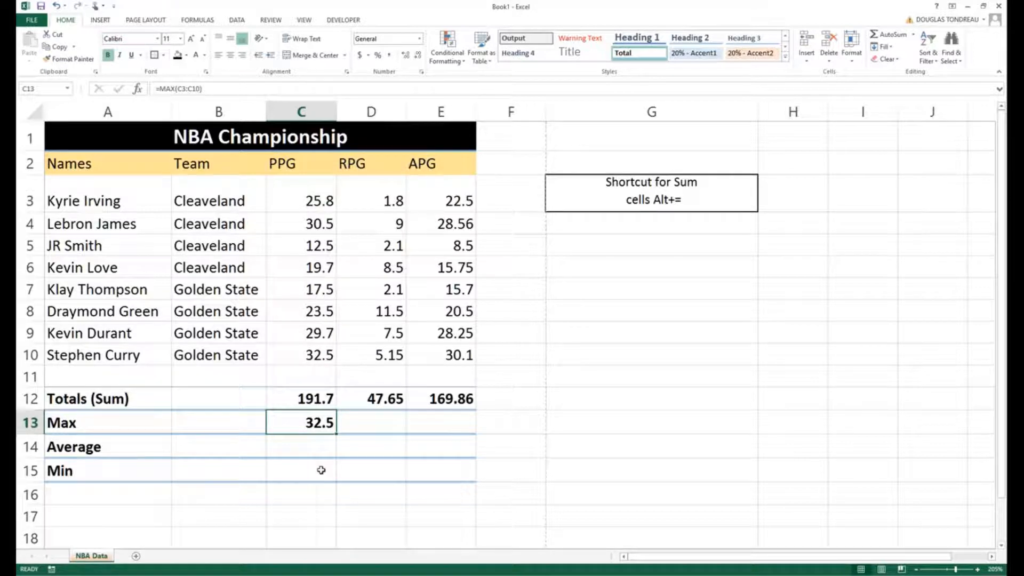
drag(339, 432, 468, 426)
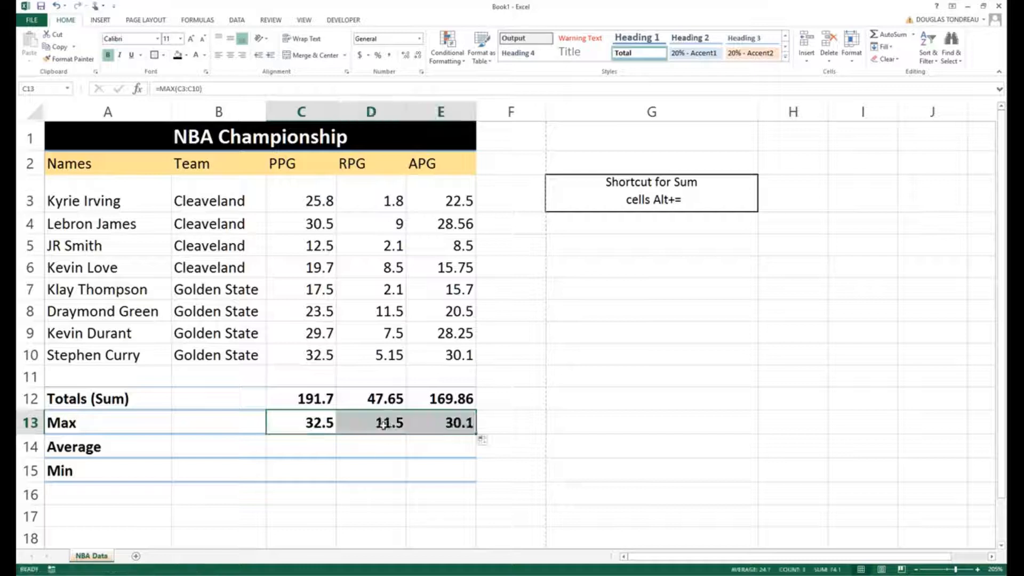
- Check which ranges the copied Max formulas in D13 and E13 refer to
click(383, 424)
double_click(383, 424)
click(374, 472)
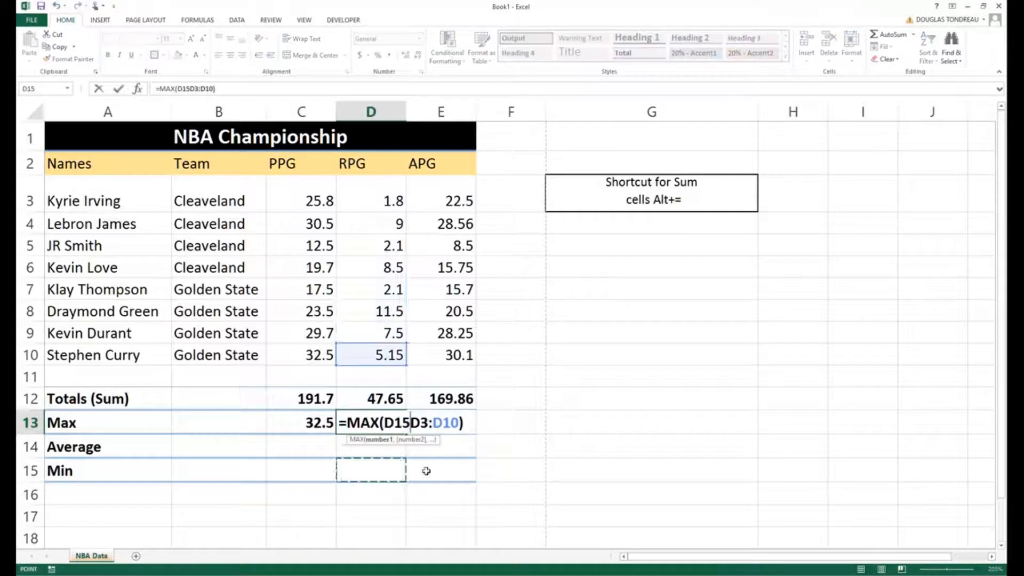
key(Escape)
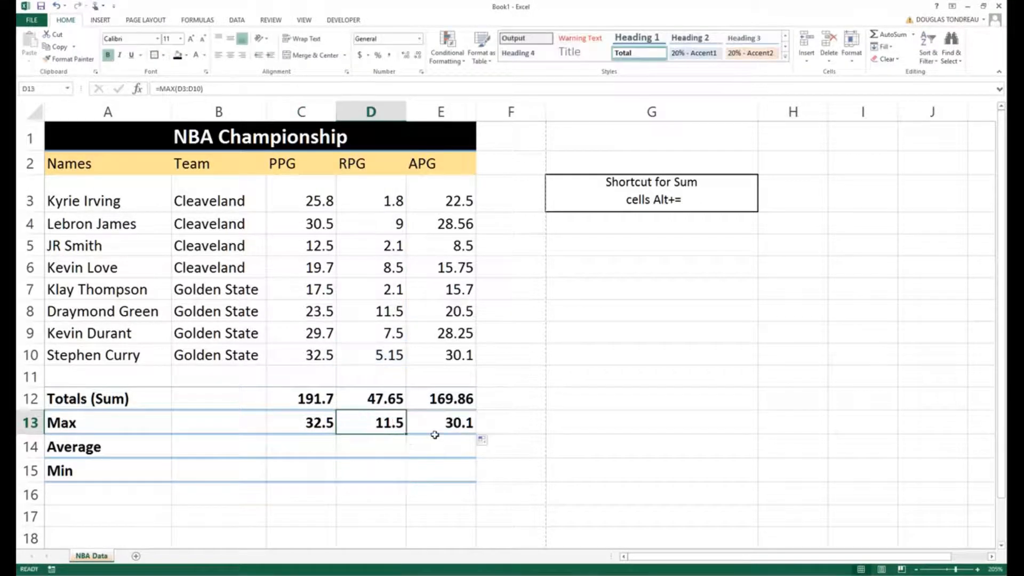
click(441, 418)
double_click(441, 418)
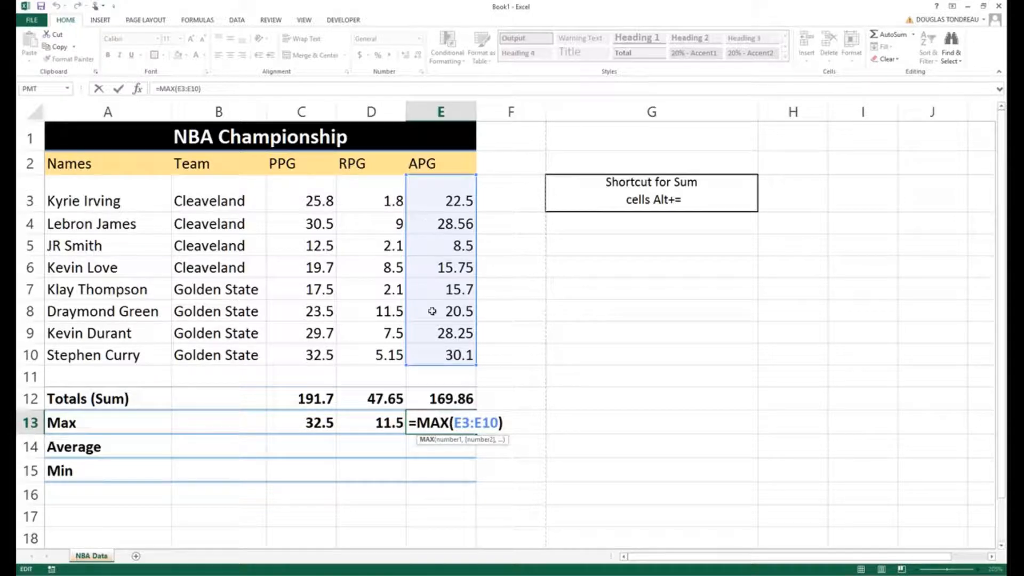
click(327, 507)
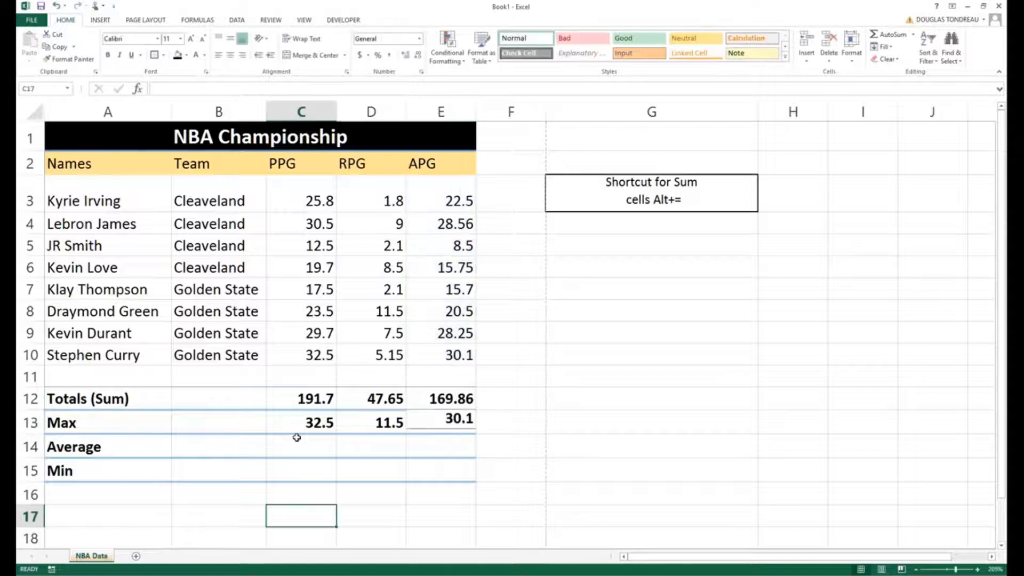
- Enter =AVERAGE(C3:C10) in cell C14 to calculate the average PPG
click(297, 437)
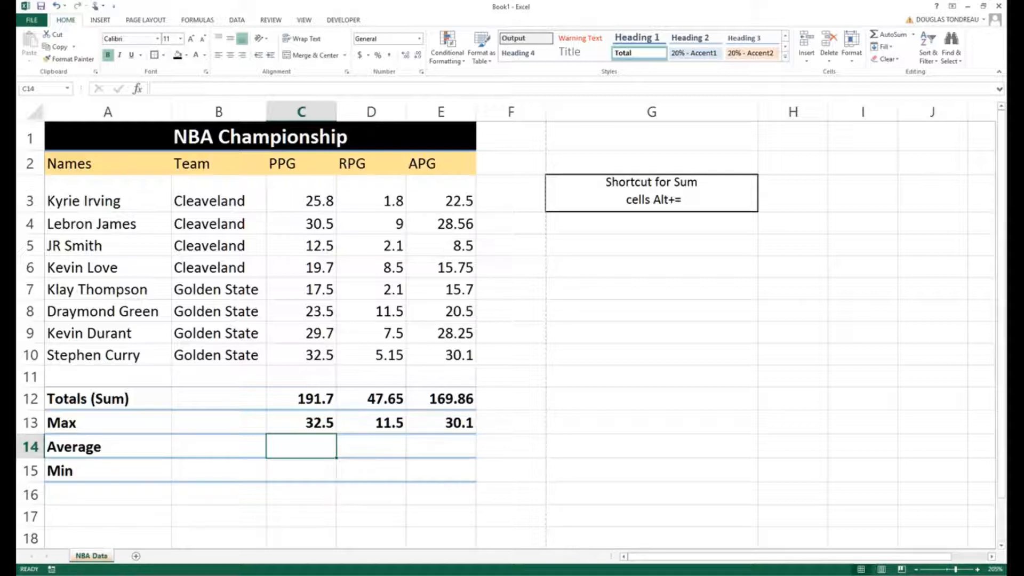
click(199, 86)
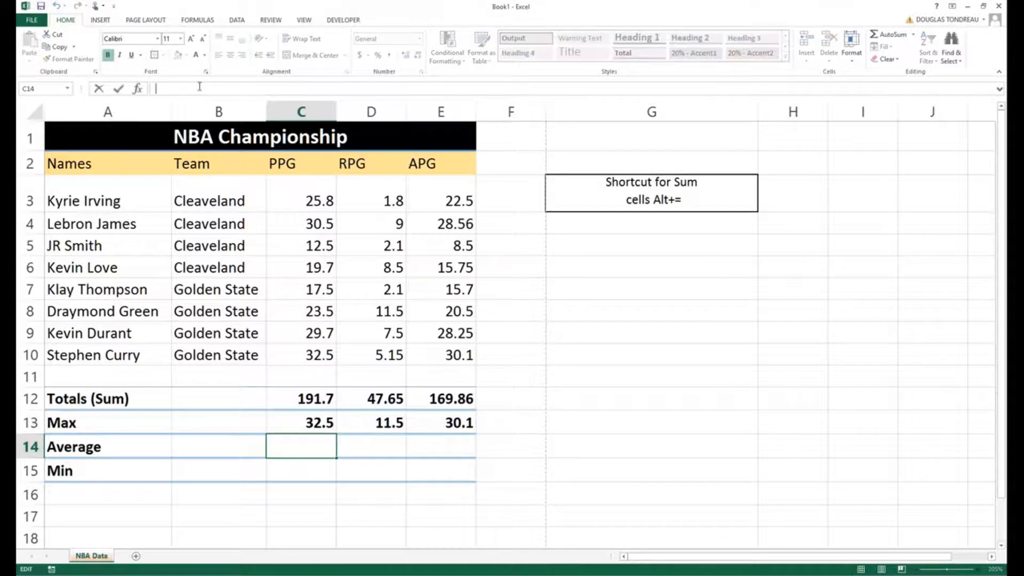
text(=)
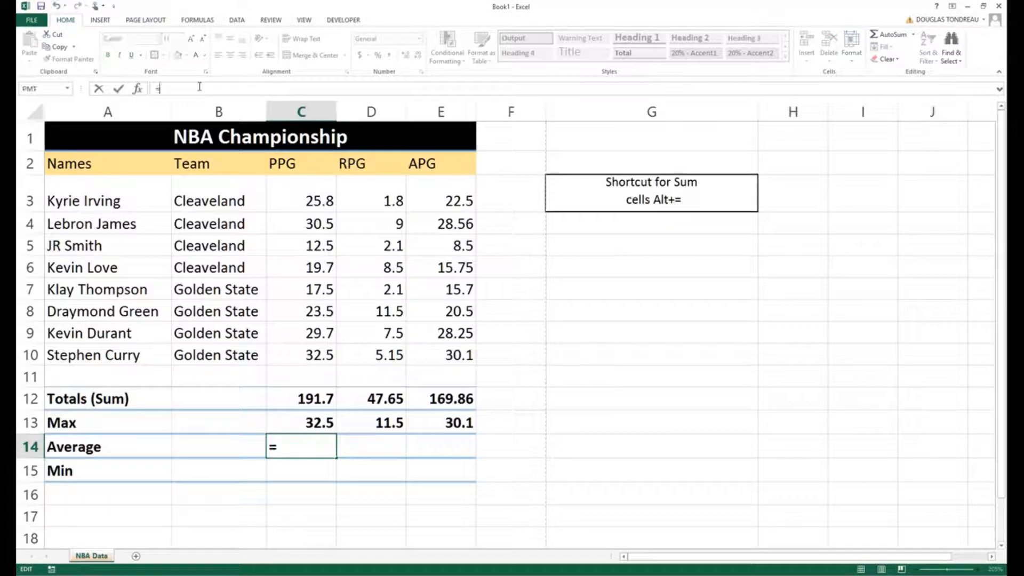
text(avera)
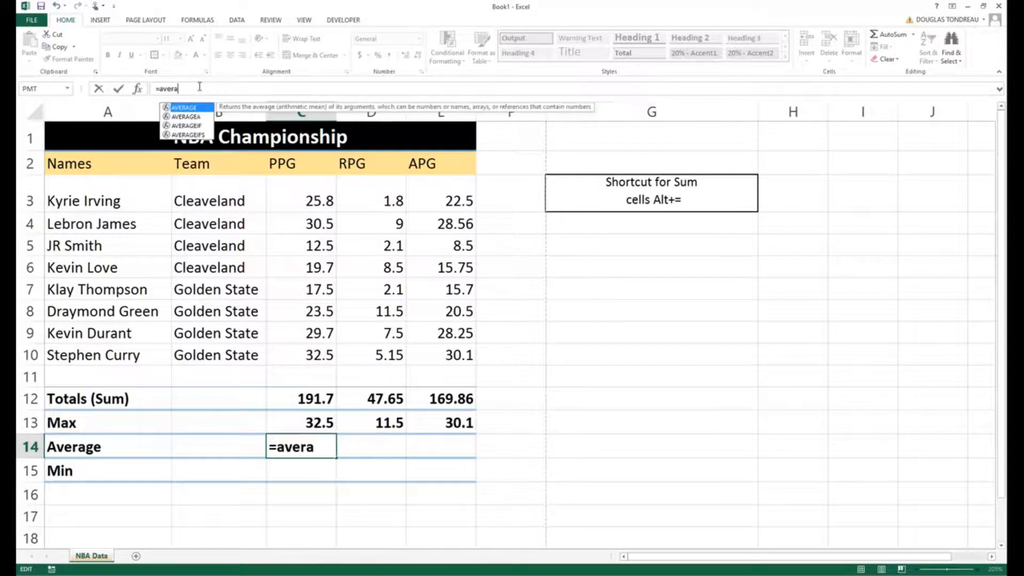
key(Tab)
drag(308, 200, 309, 352)
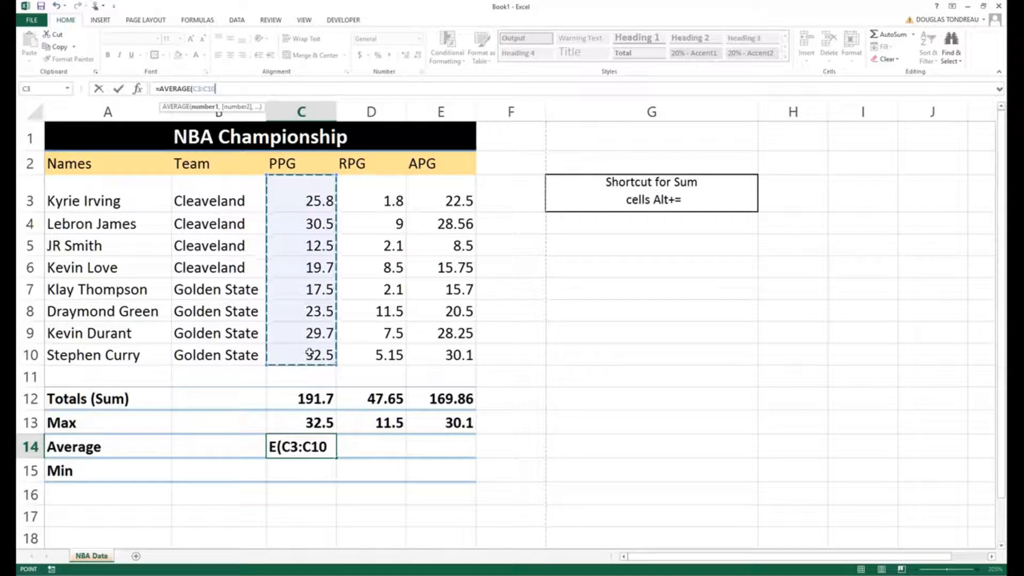
key(Return)
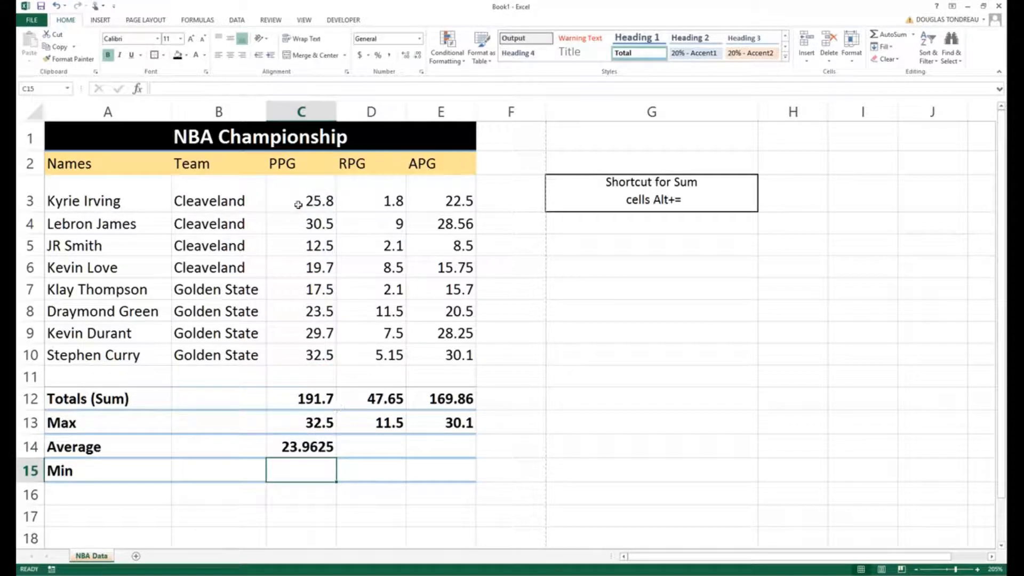
- Copy the Average formula from C14 across to D14:E14 and reduce the row's results to two decimal places
click(302, 447)
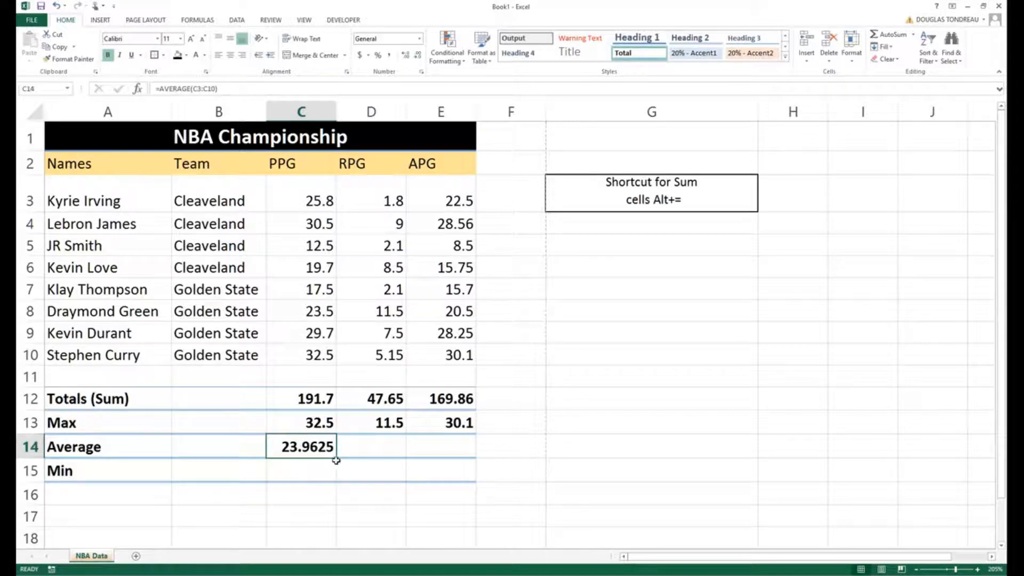
drag(336, 460, 475, 458)
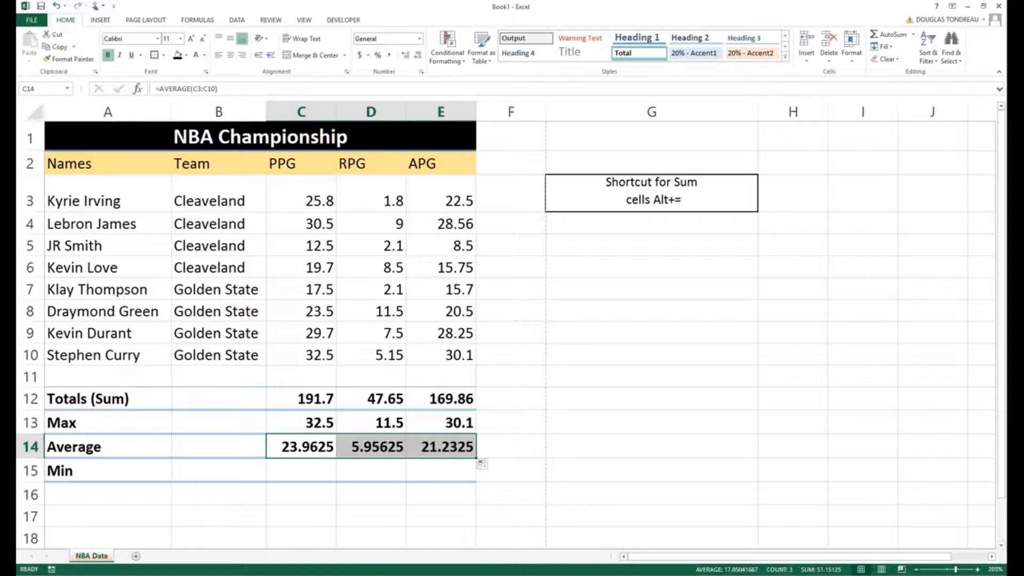
click(417, 55)
click(418, 56)
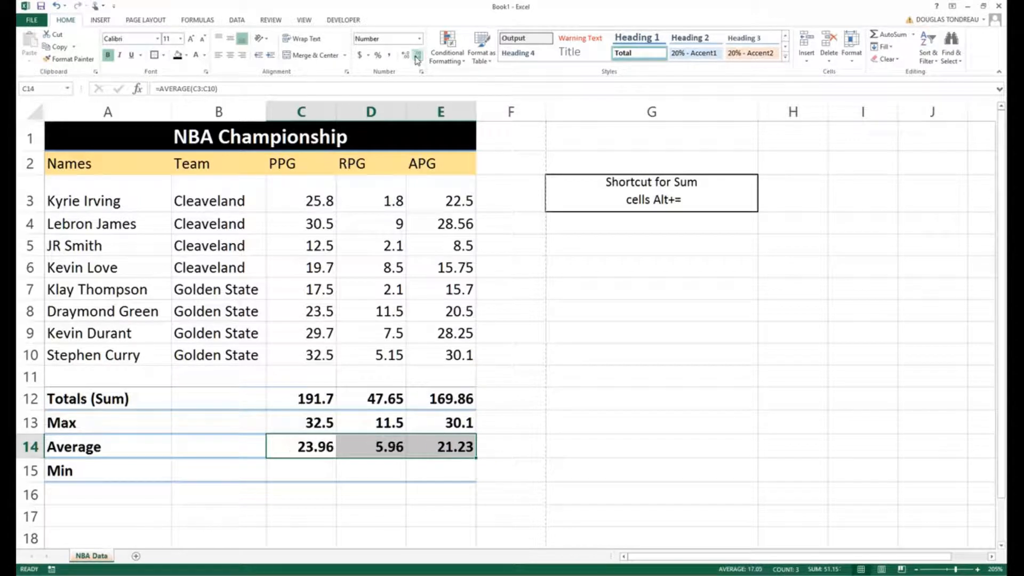
- Switch the averages in C14:E14 between one and two decimal places, ending on two
click(417, 56)
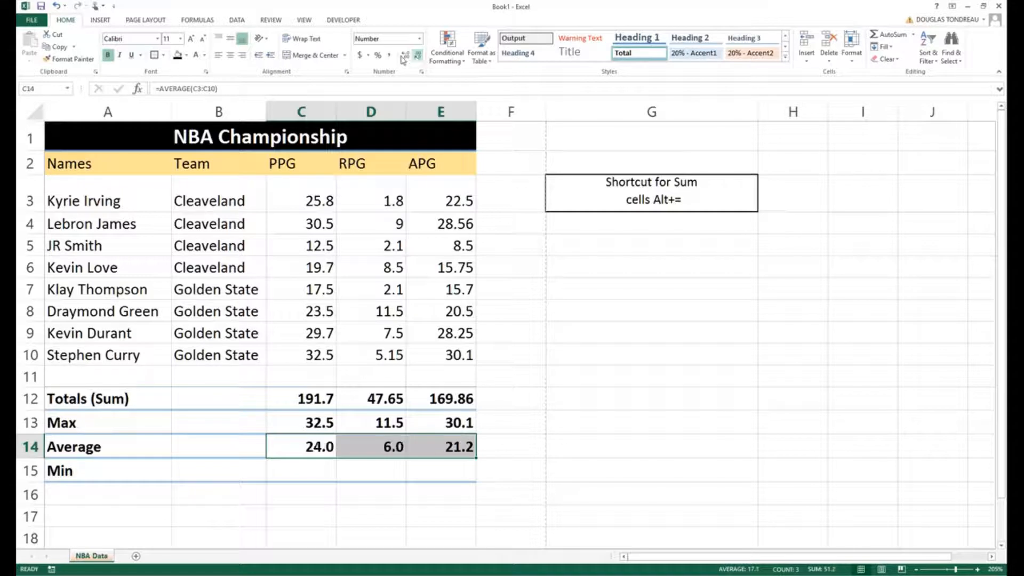
click(405, 55)
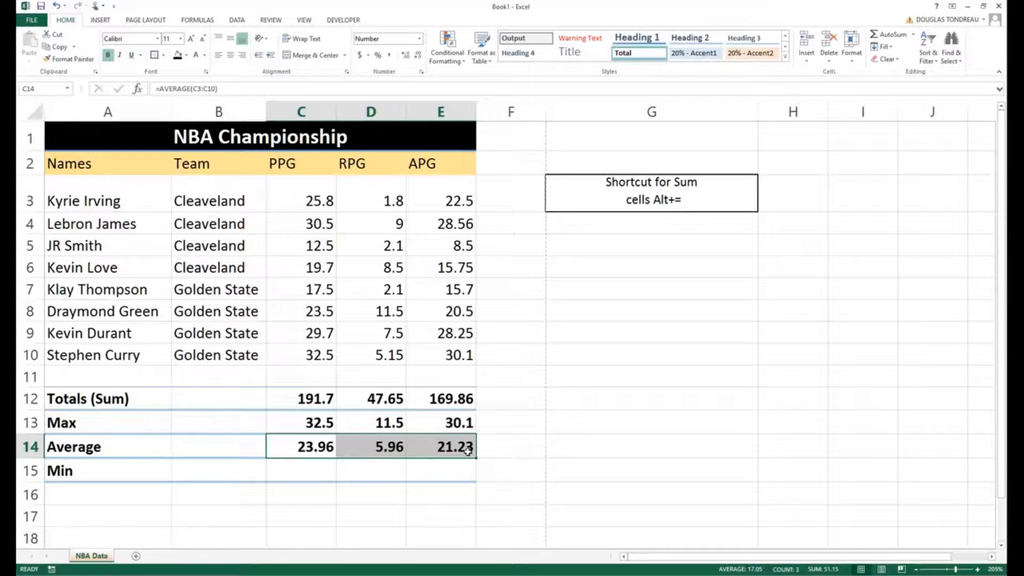
click(416, 56)
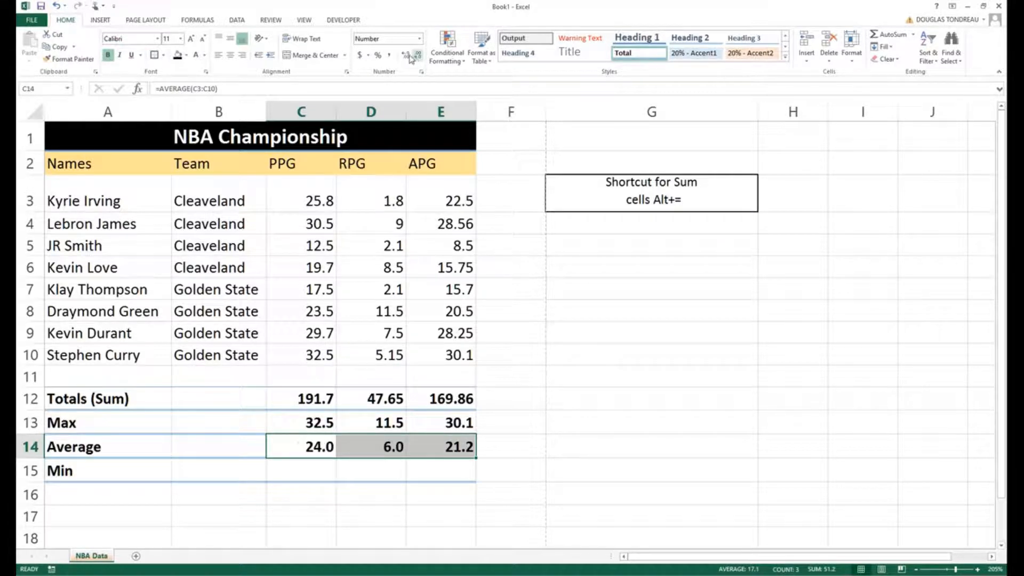
click(407, 55)
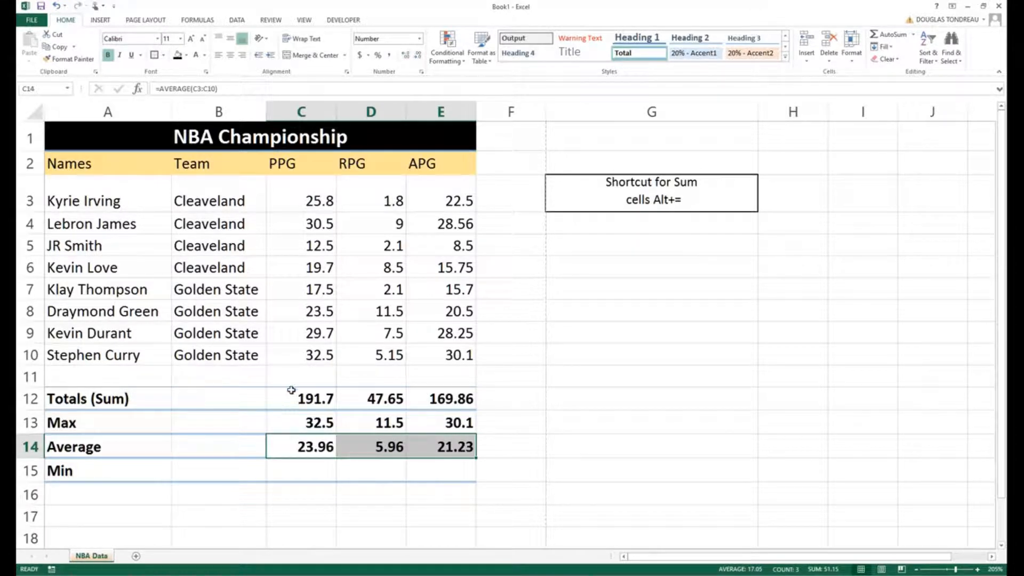
click(290, 514)
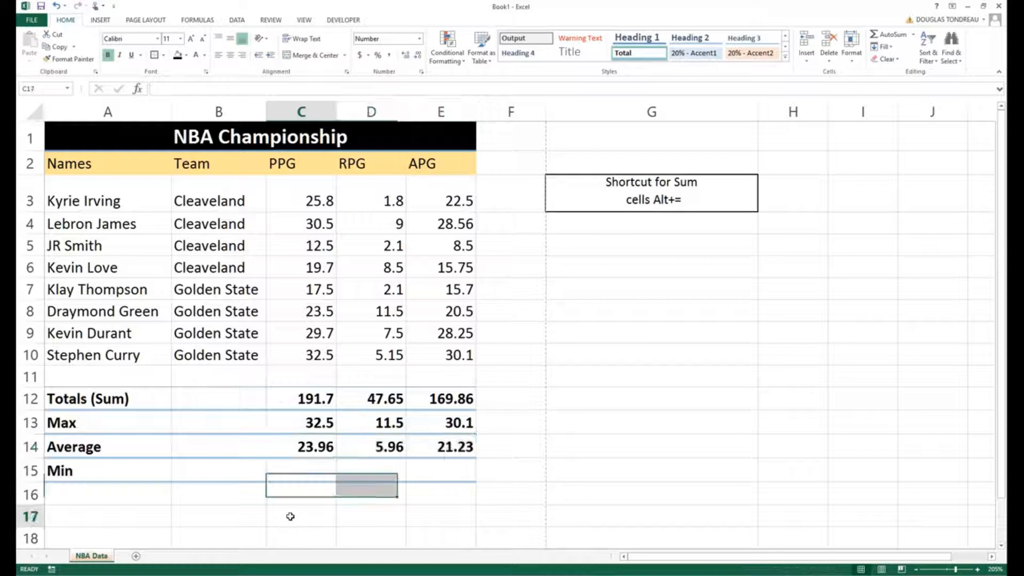
- Enter =MIN(C3:C10) in cell C15 to find the lowest PPG value
click(302, 457)
click(303, 463)
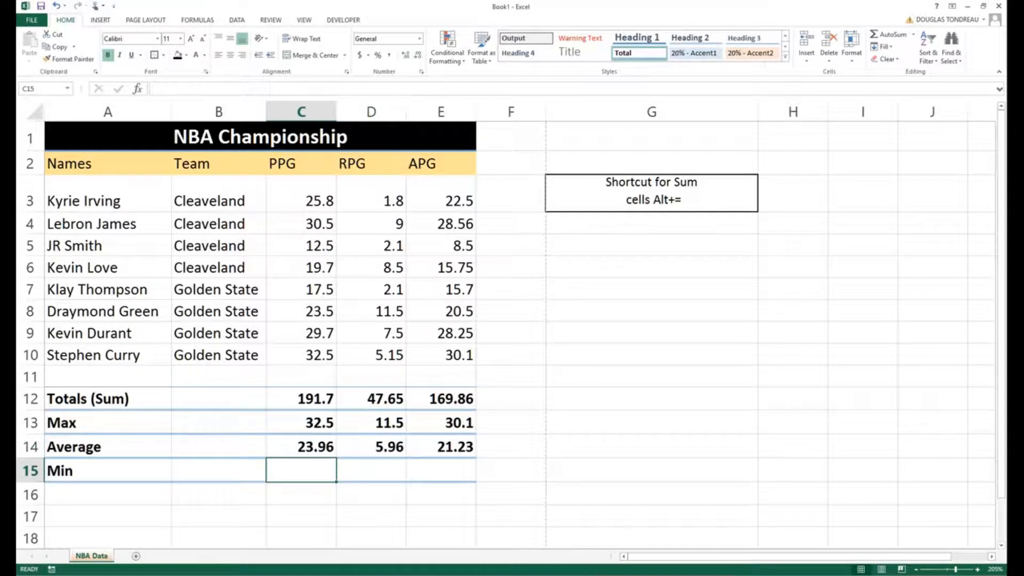
click(319, 450)
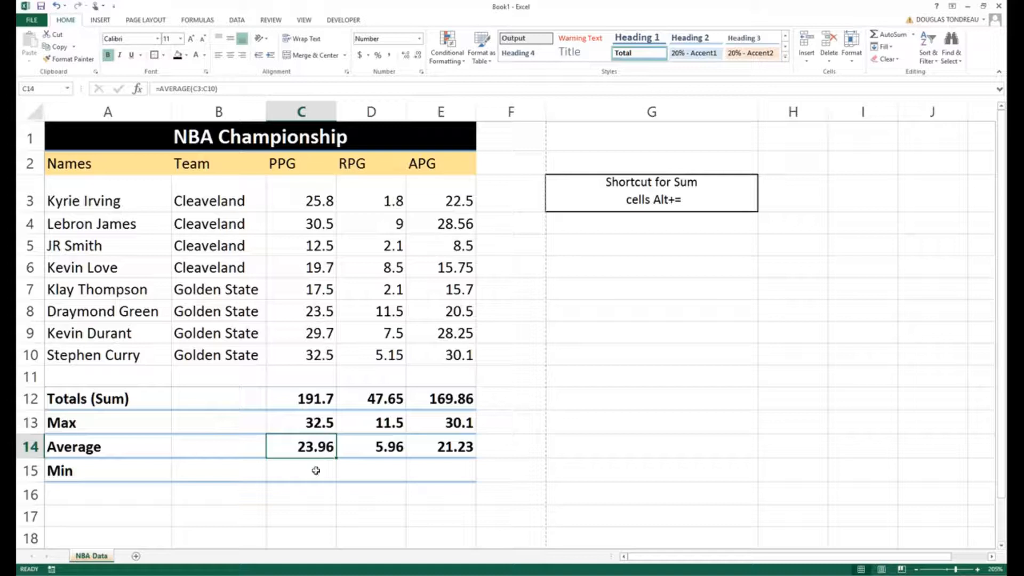
click(316, 471)
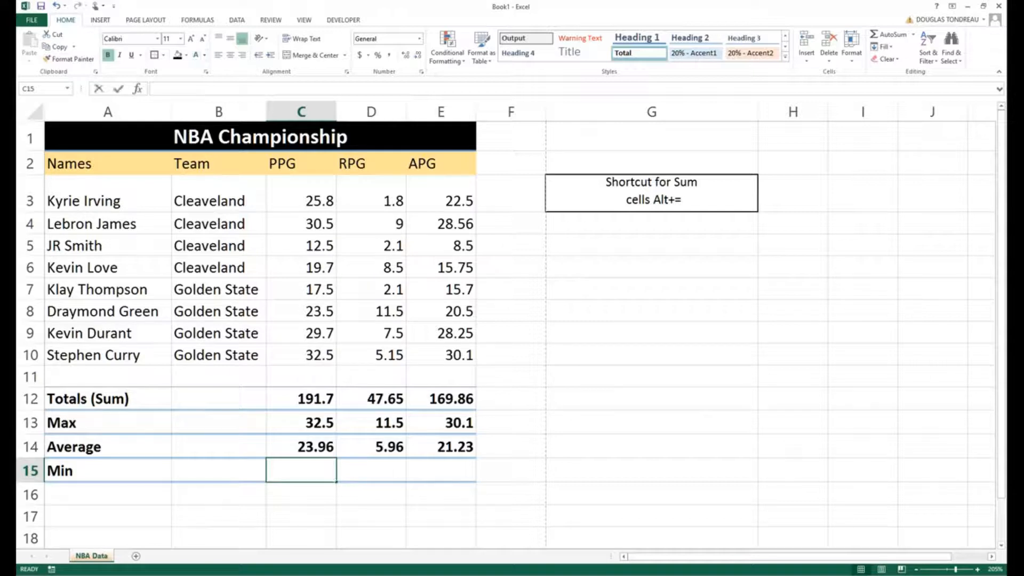
click(190, 89)
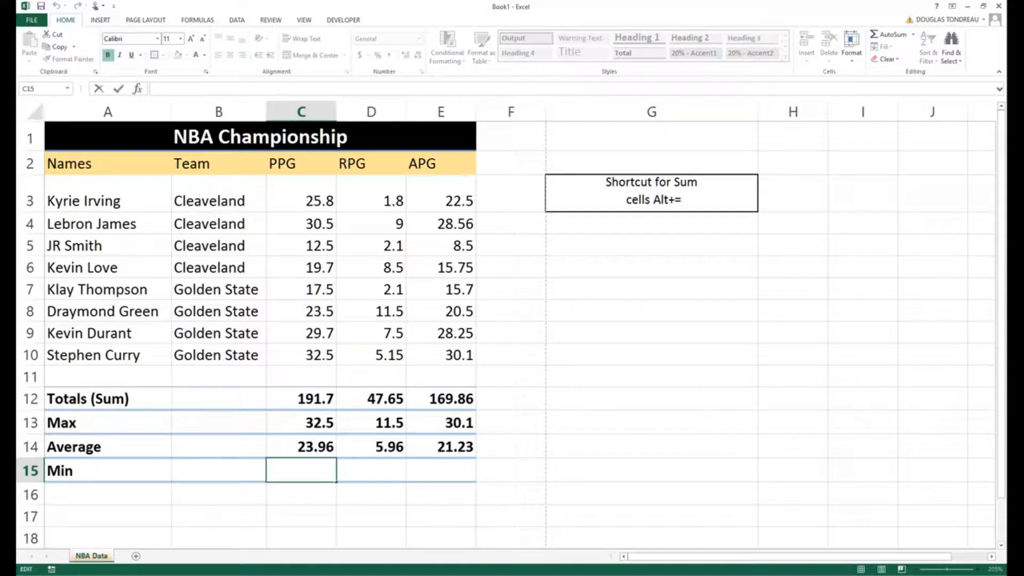
text(=min)
key(Tab)
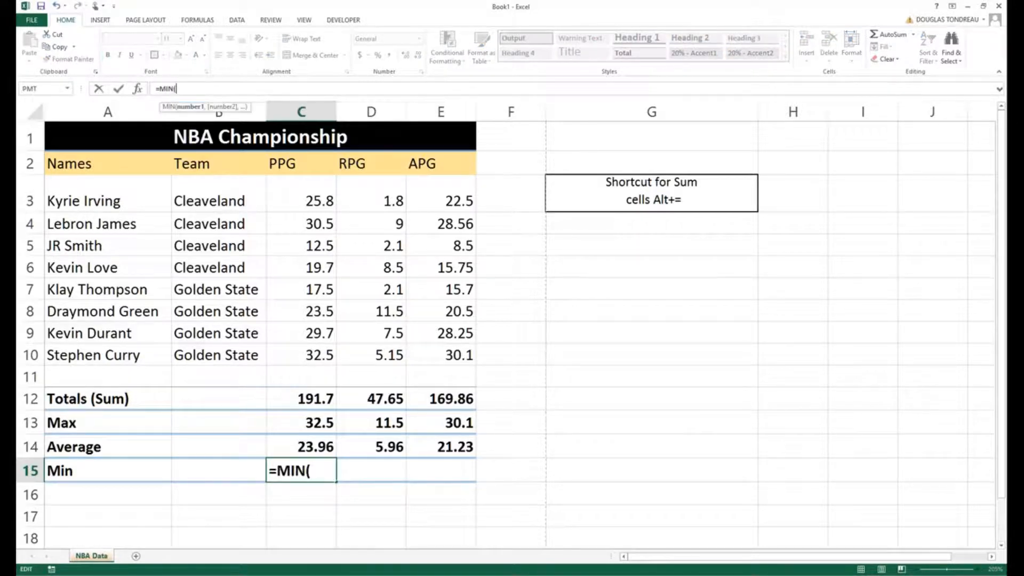
drag(309, 198, 309, 348)
key(Return)
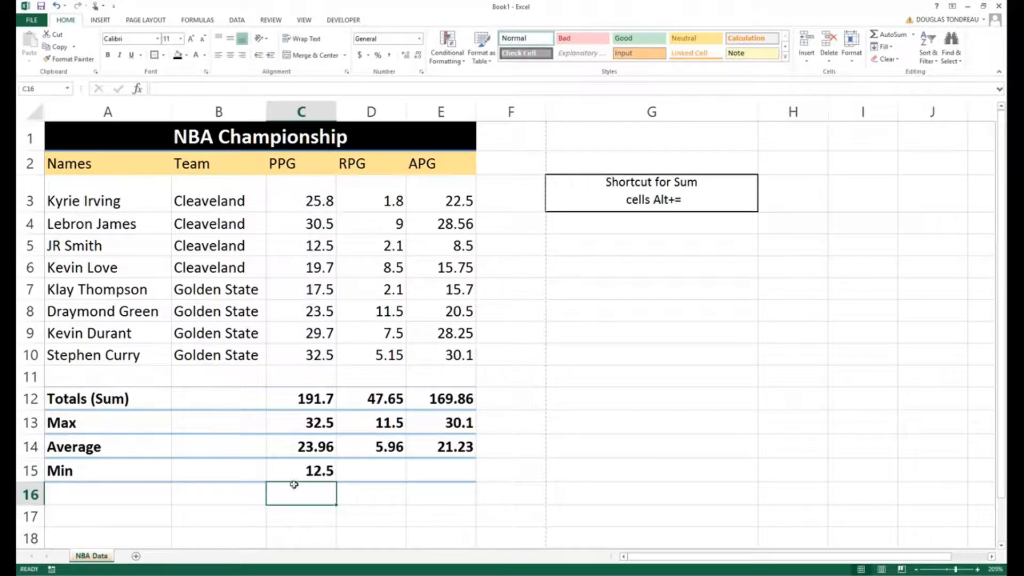
- Copy the Min formula from C15 across to D15:E15 and check the ranges the row's formulas refer to
key(Up)
drag(336, 481, 475, 482)
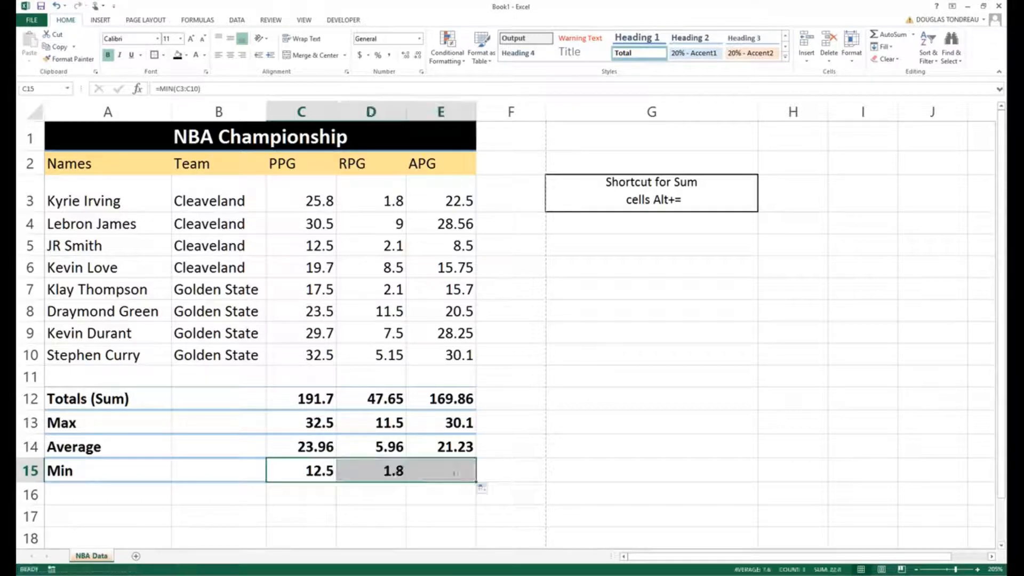
click(297, 469)
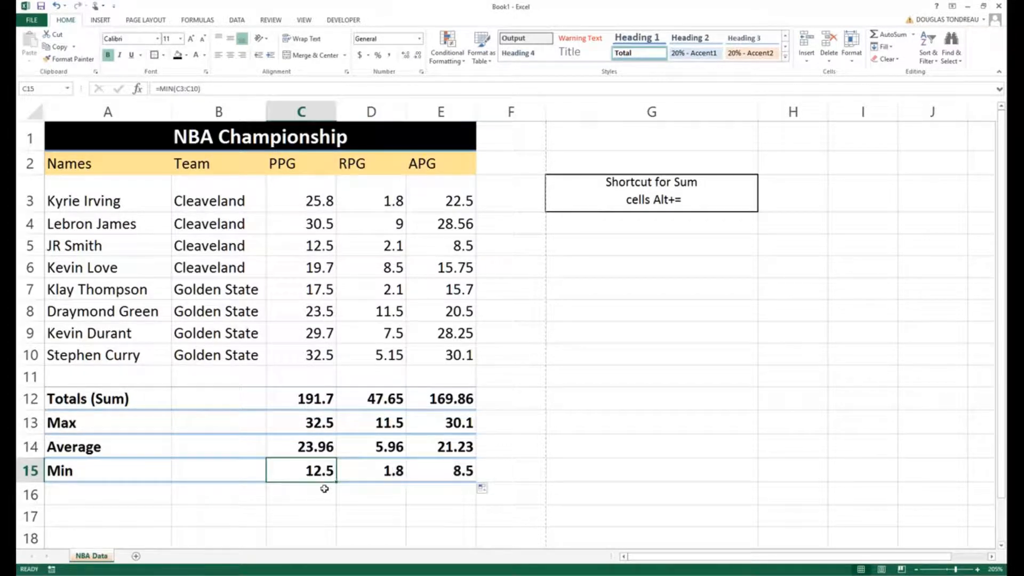
click(377, 472)
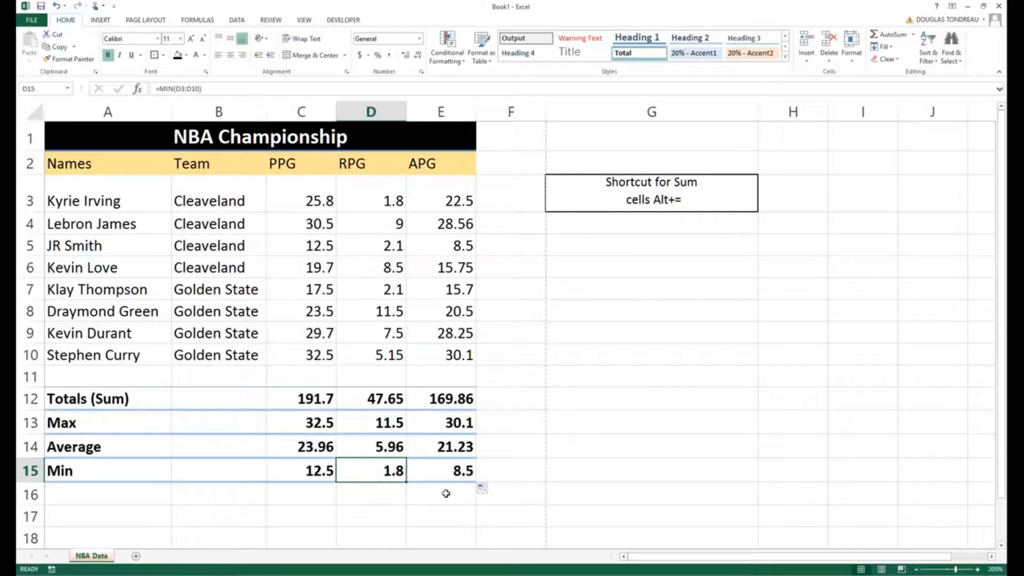
click(456, 472)
click(309, 468)
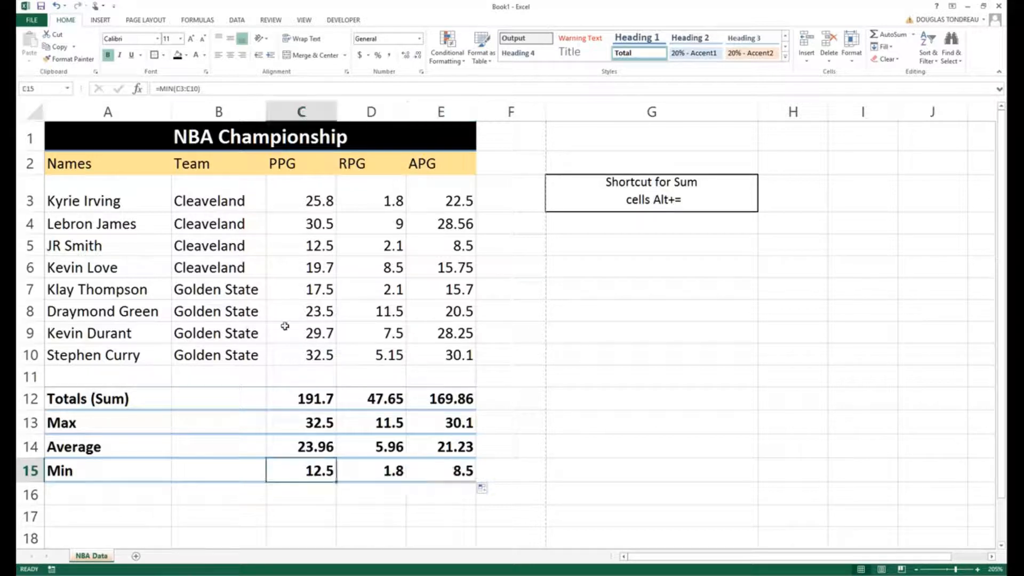
- Compare the Min results with the matching lowest PPG, RPG and APG entries in the player rows
click(281, 246)
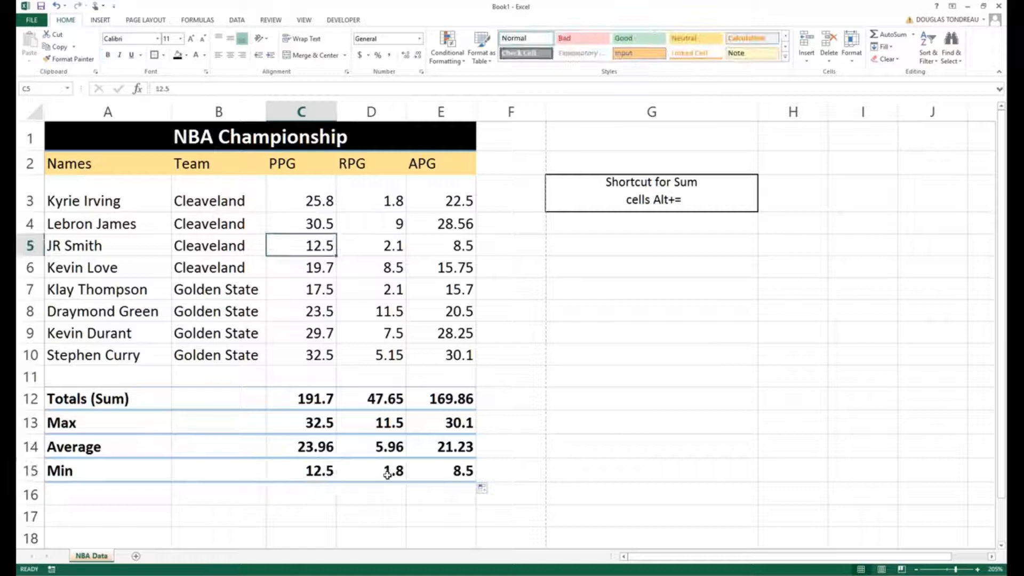
click(387, 474)
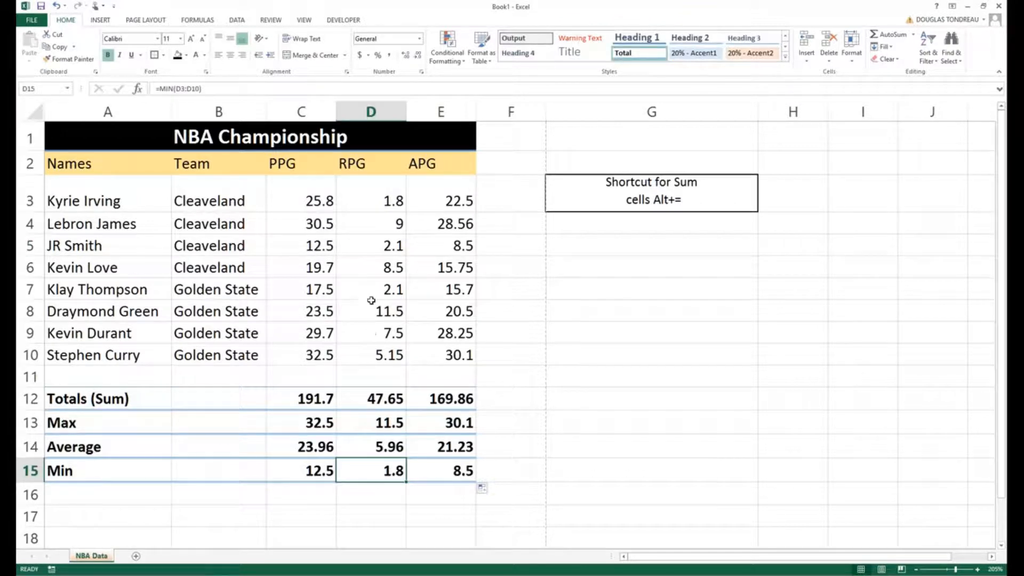
click(453, 463)
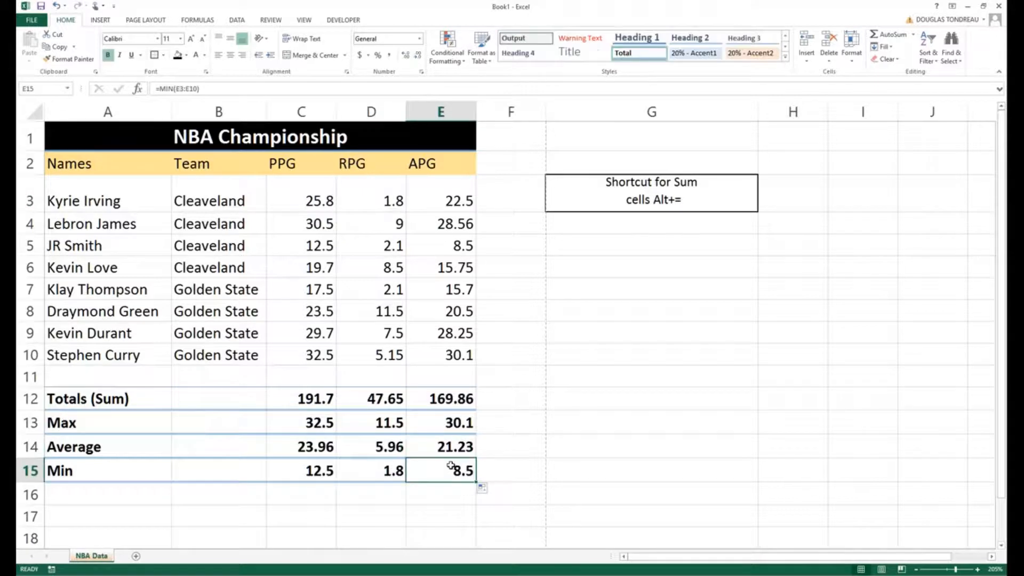
click(434, 244)
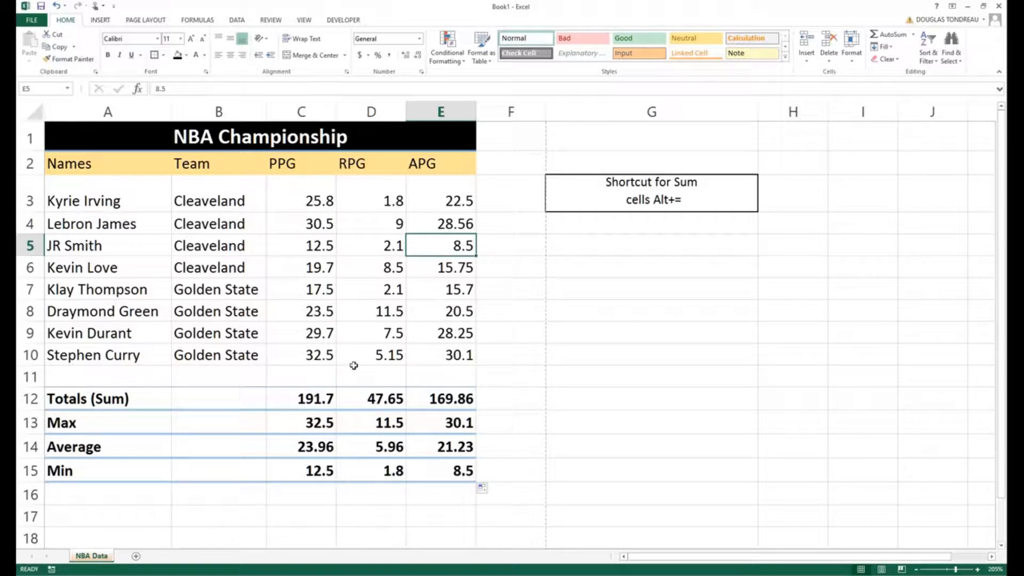
click(239, 257)
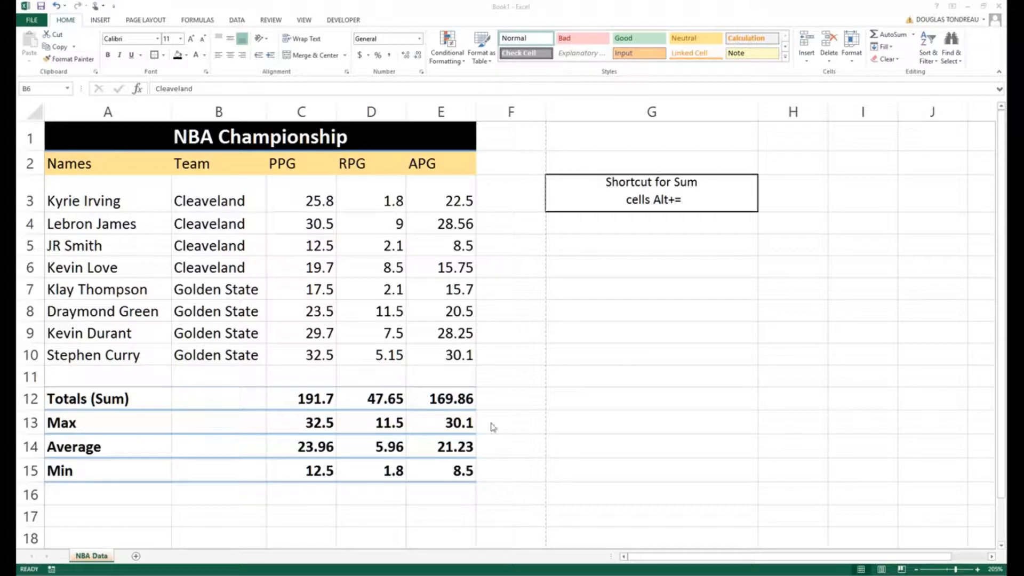
- Inspect the cell range used by the Average formula in C14, leaving the formula unedited
click(307, 444)
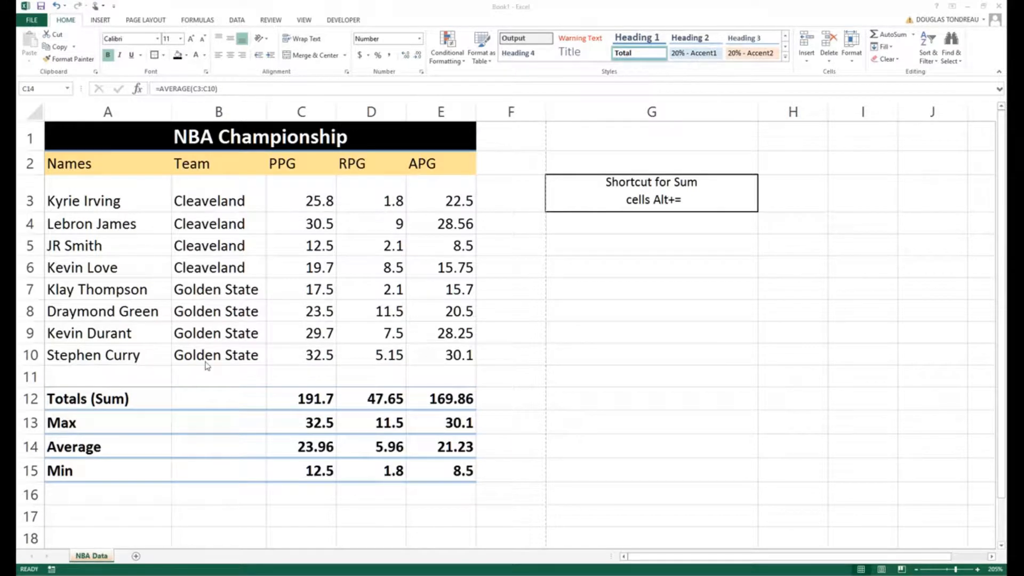
key(F2)
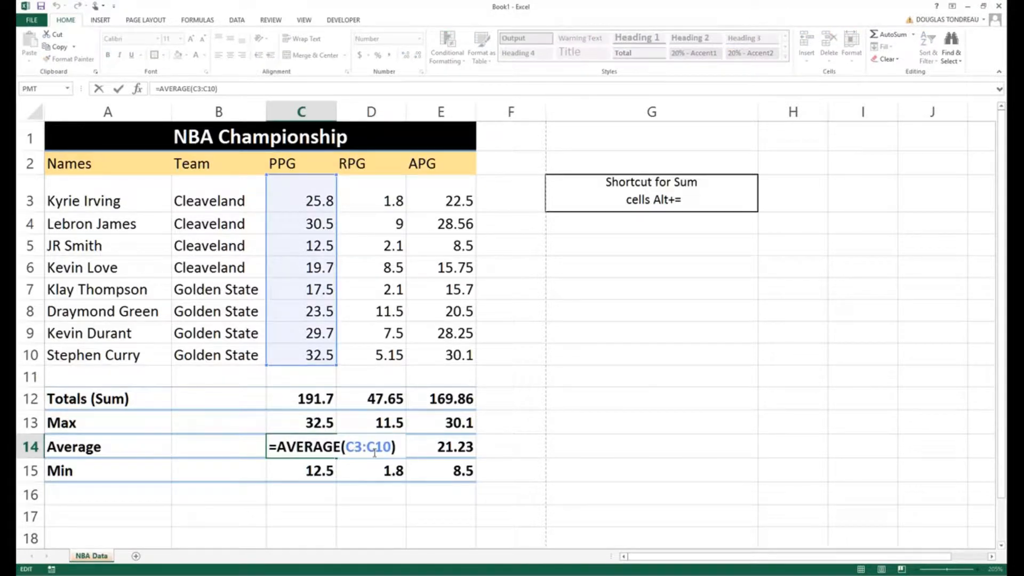
click(367, 398)
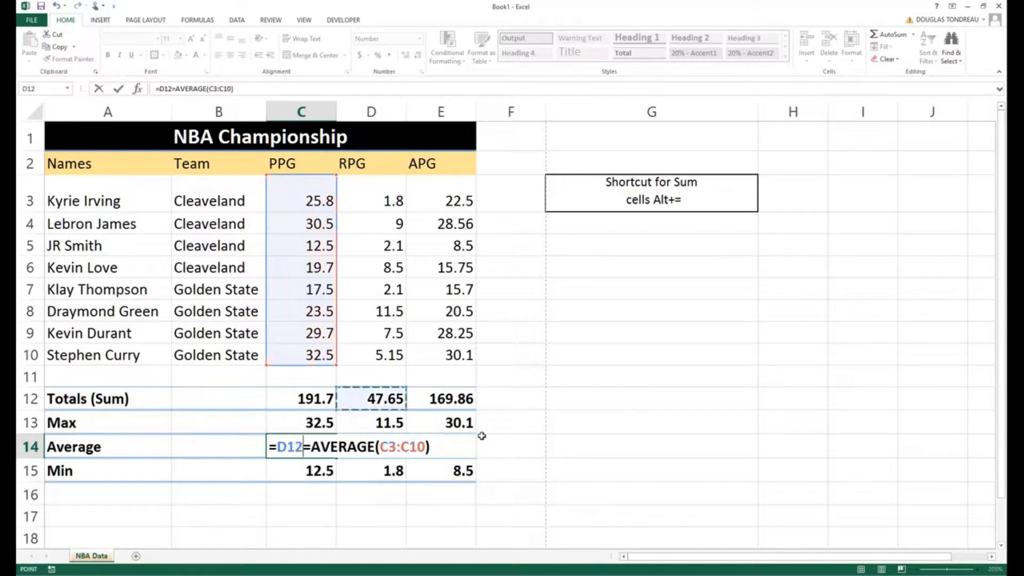
click(501, 438)
key(Escape)
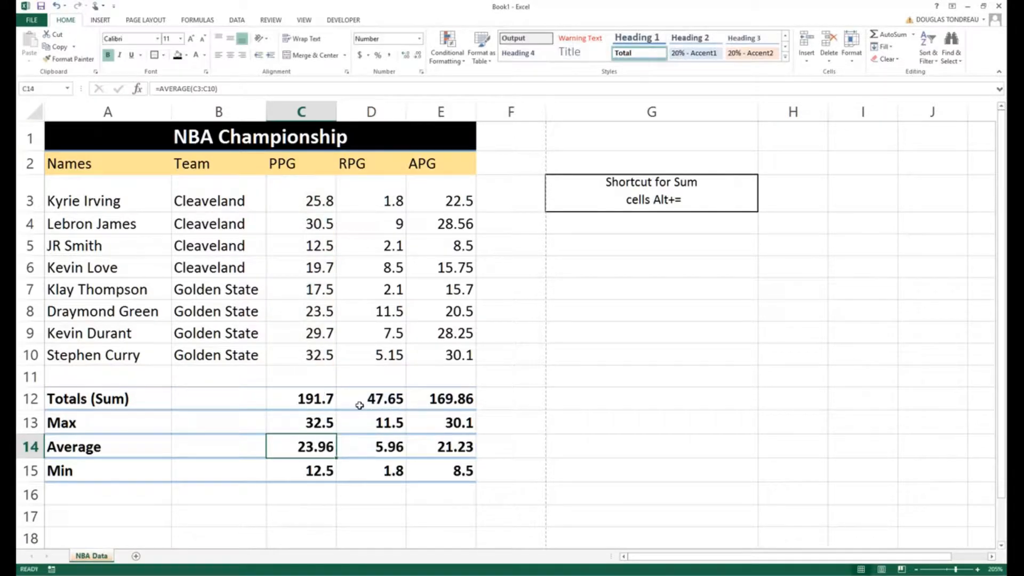
- Inspect the ranges of the Sum formulas in D12 and E12, discarding any accidental edits
click(355, 400)
key(alt+equal)
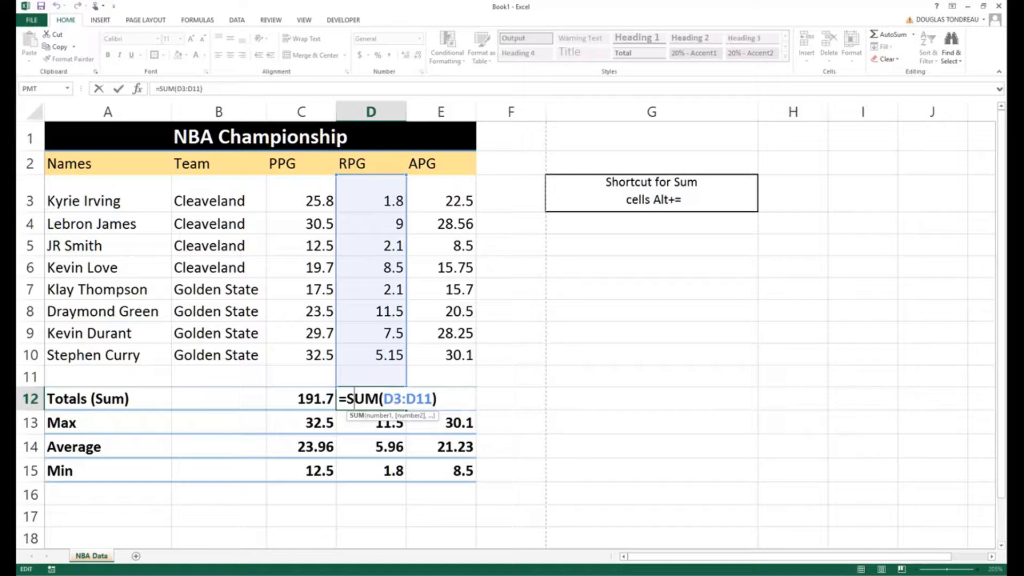
click(371, 514)
click(454, 399)
key(alt+equal)
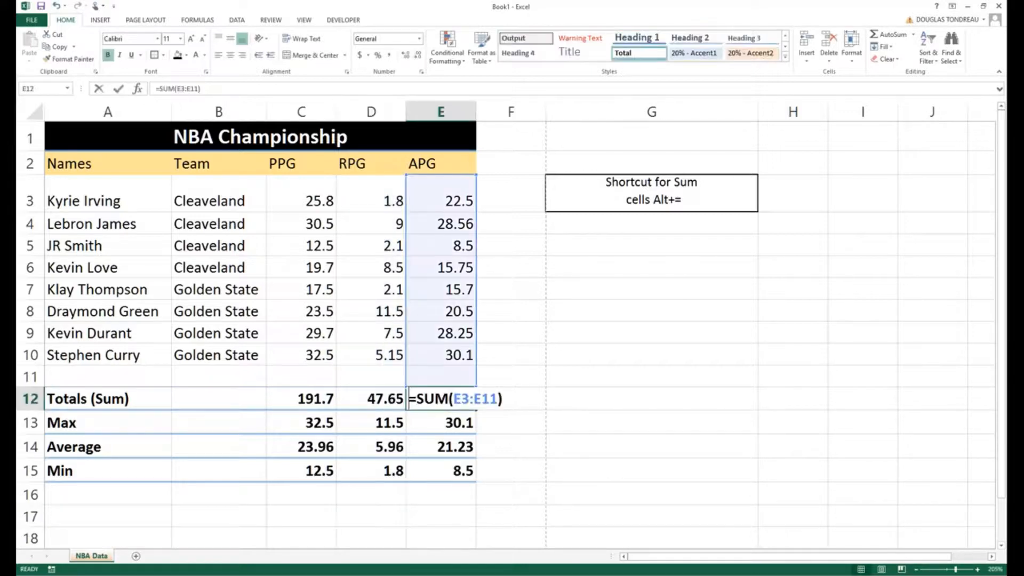
click(415, 495)
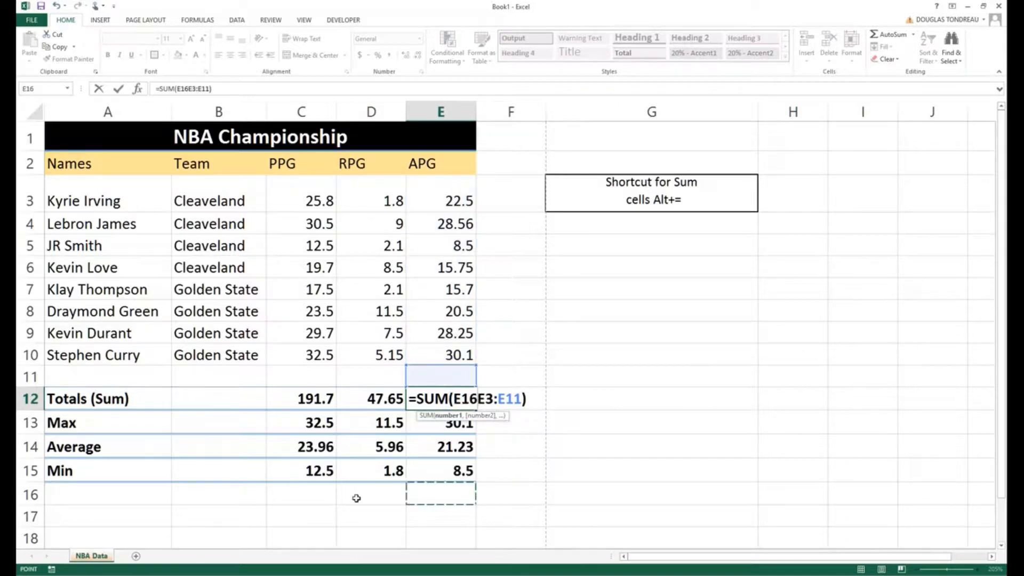
key(Escape)
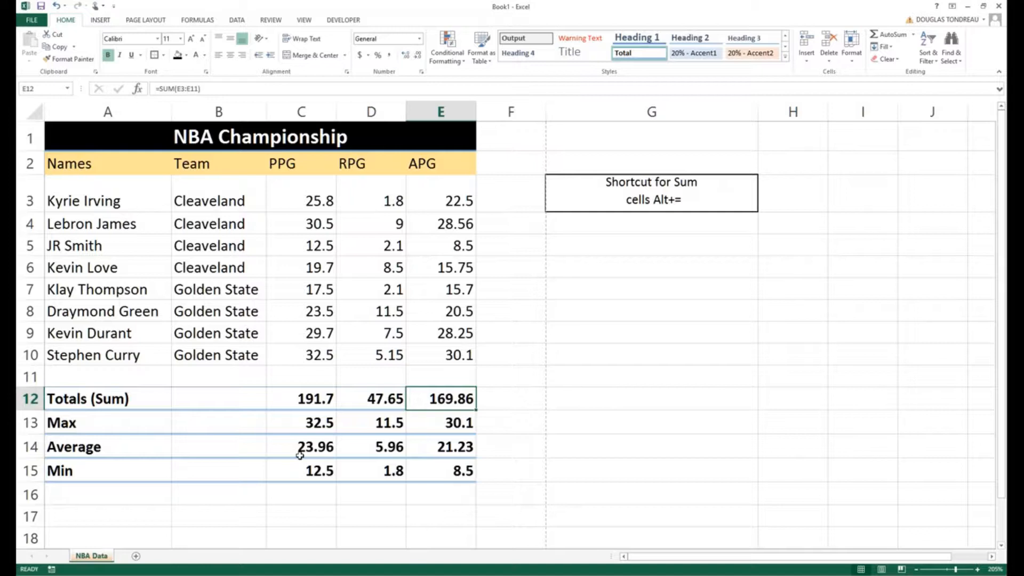
- Show all formulas in the sheet, review the Totals, Max and Average rows, and switch back to showing values
click(591, 252)
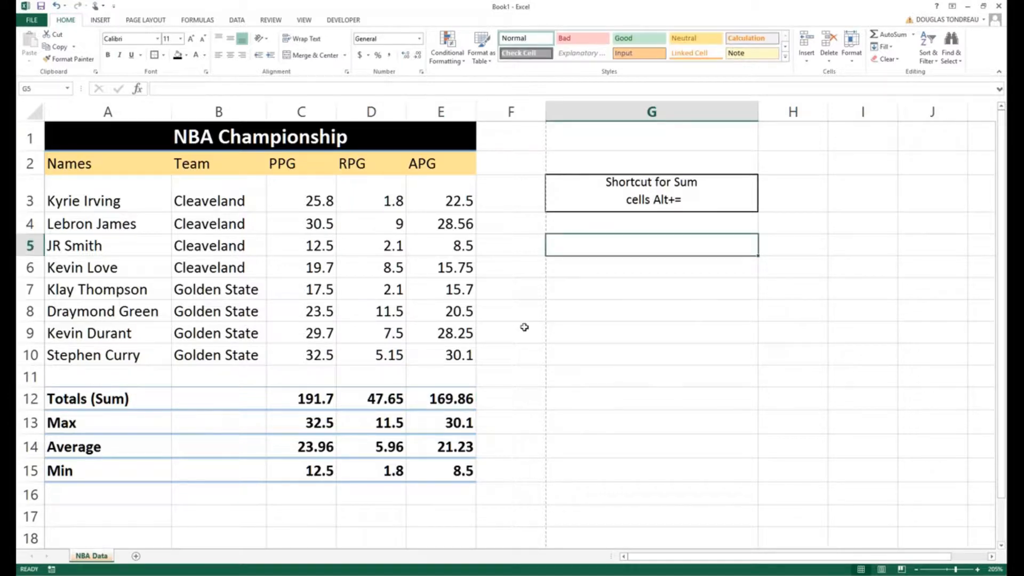
click(524, 327)
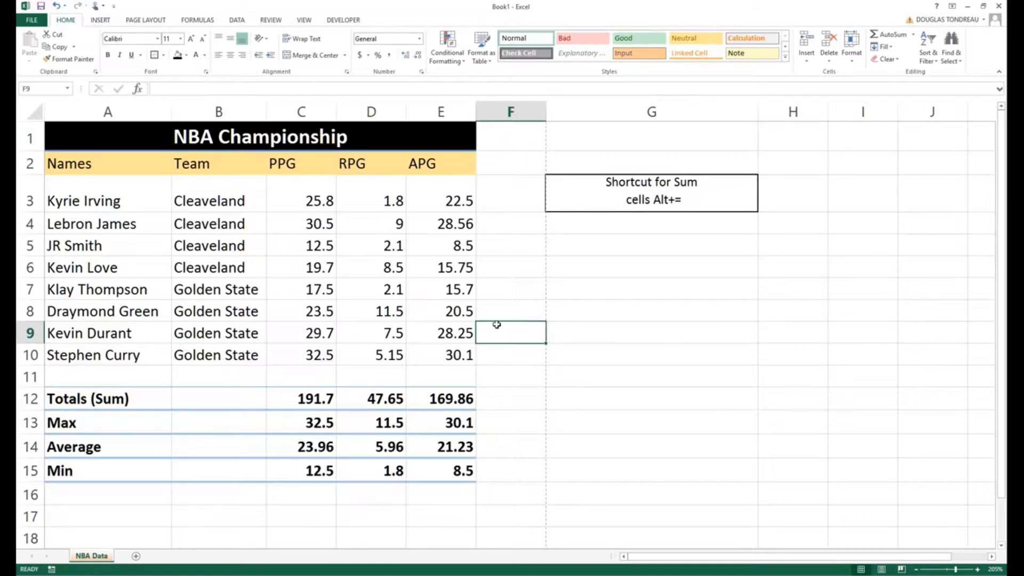
key(ctrl+grave)
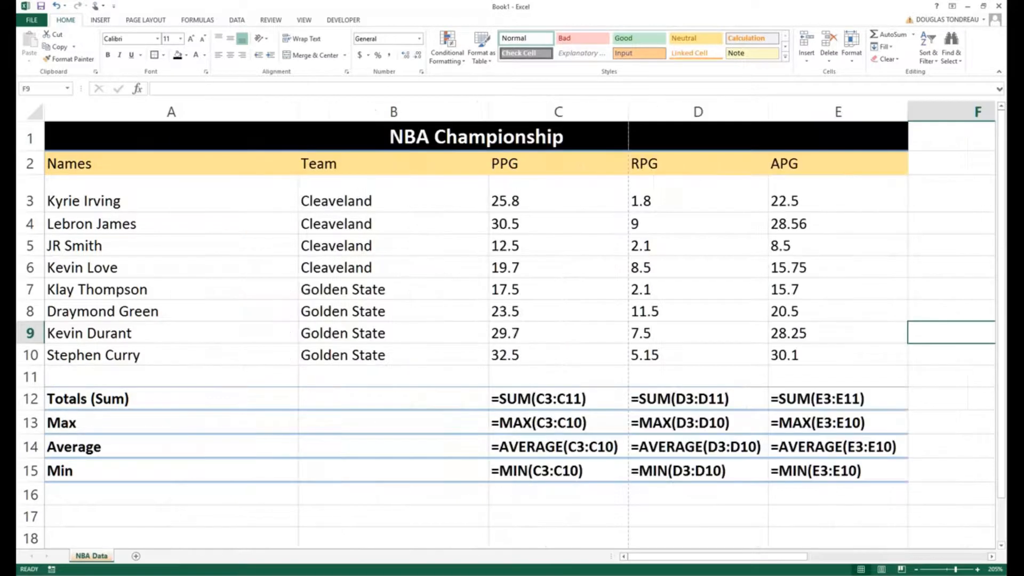
mouse_move(647, 559)
mouse_down()
mouse_move(669, 559)
mouse_move(639, 559)
mouse_up()
click(534, 397)
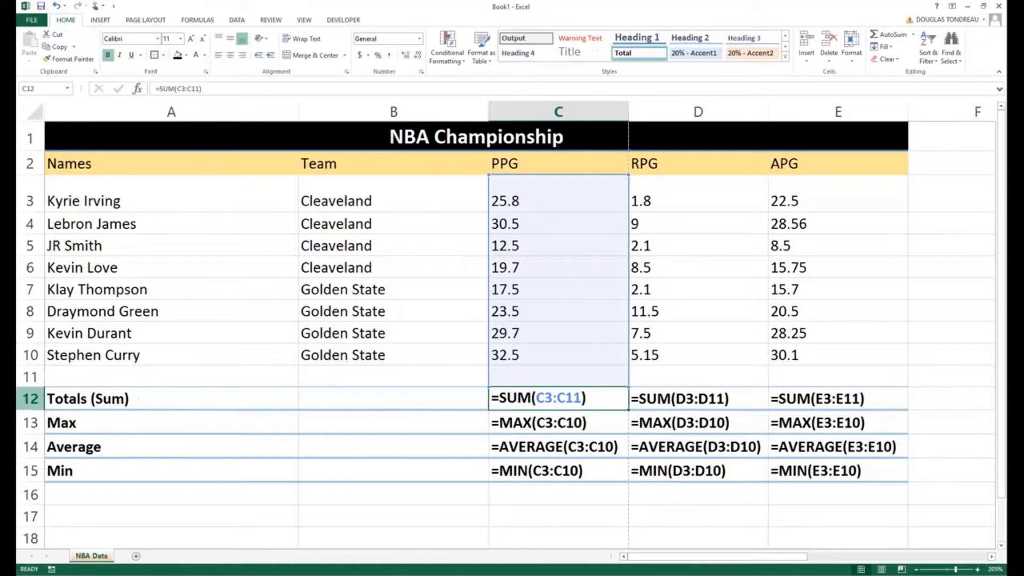
click(26, 422)
click(27, 446)
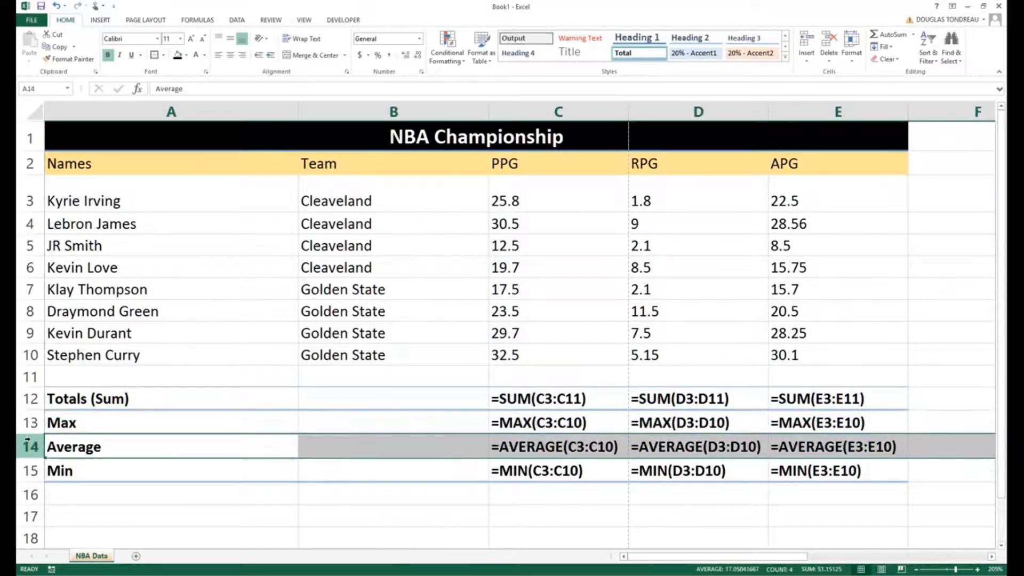
key(ctrl+grave)
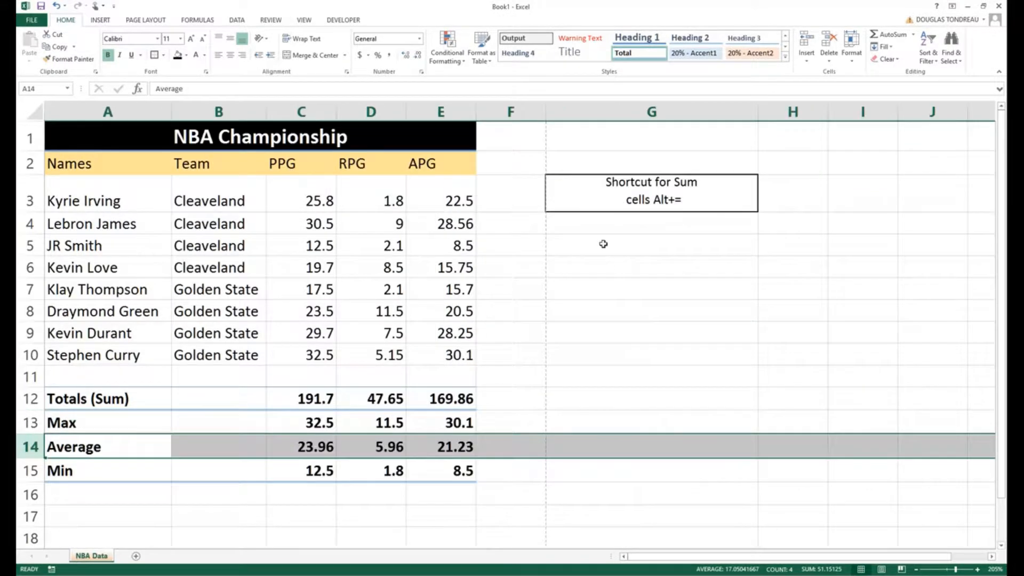
- Enter the note "Tilda is Ctrl+~" in cell G5 below the Sum shortcut note
click(603, 243)
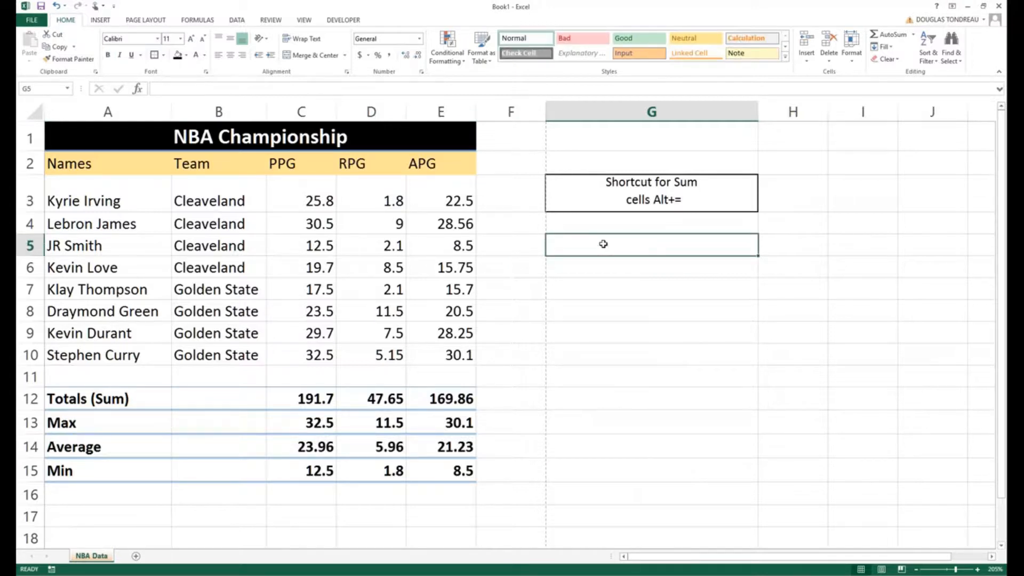
text(Tilda =)
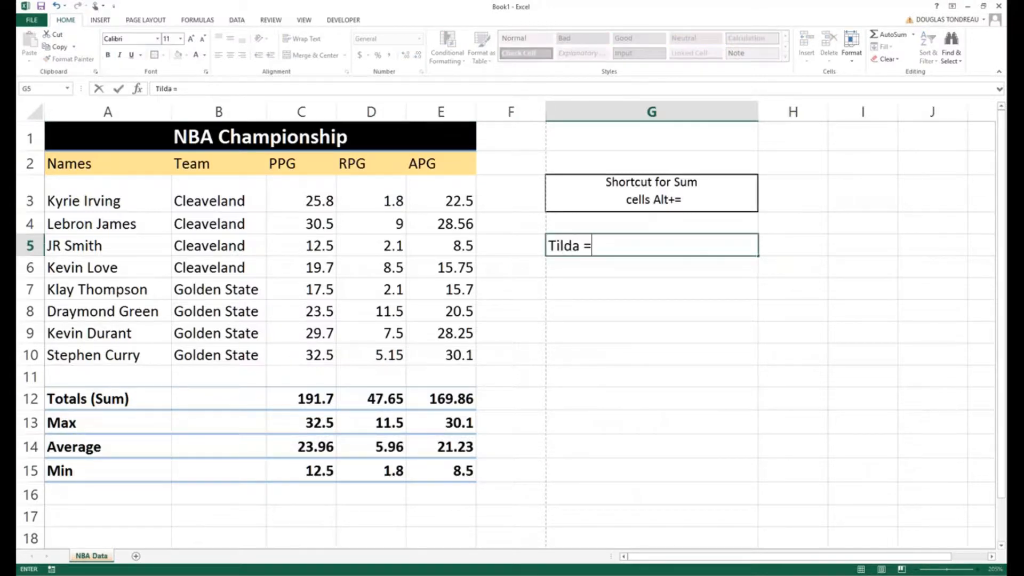
key(BackSpace)
text(is Ctrl+~)
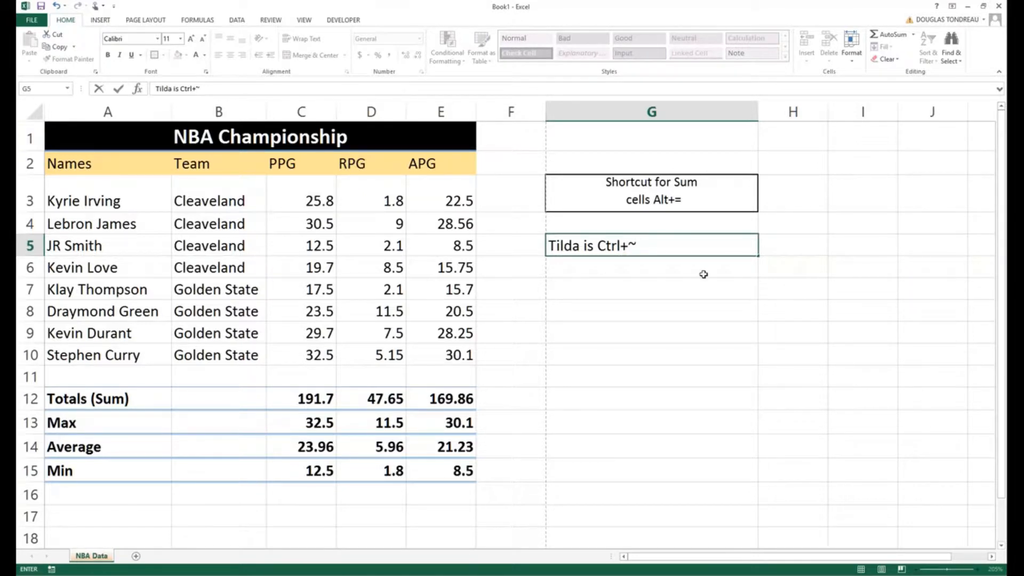
key(Return)
- Centre the note in cell G5 horizontally and add a border to the cell
key(Up)
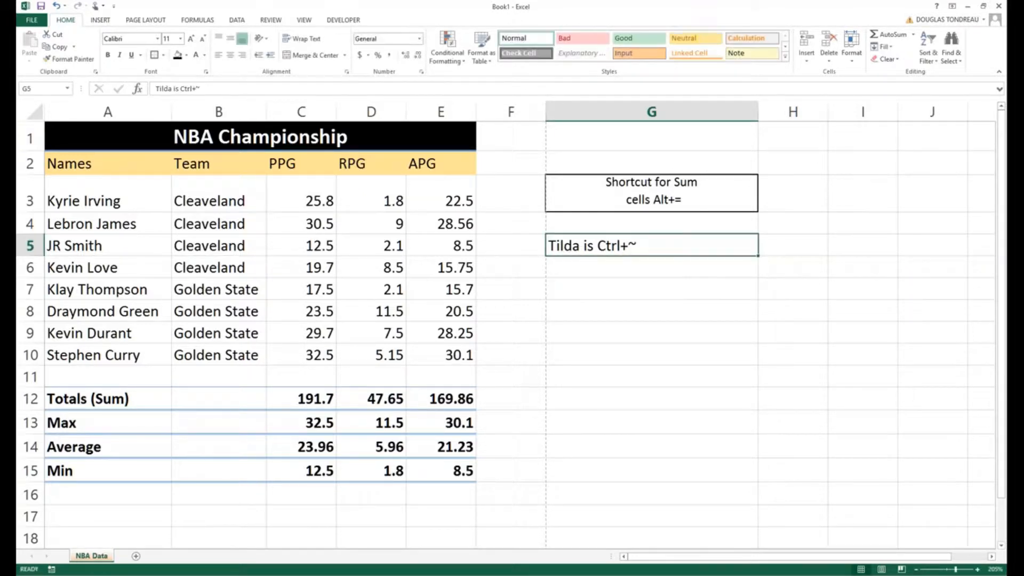
click(230, 55)
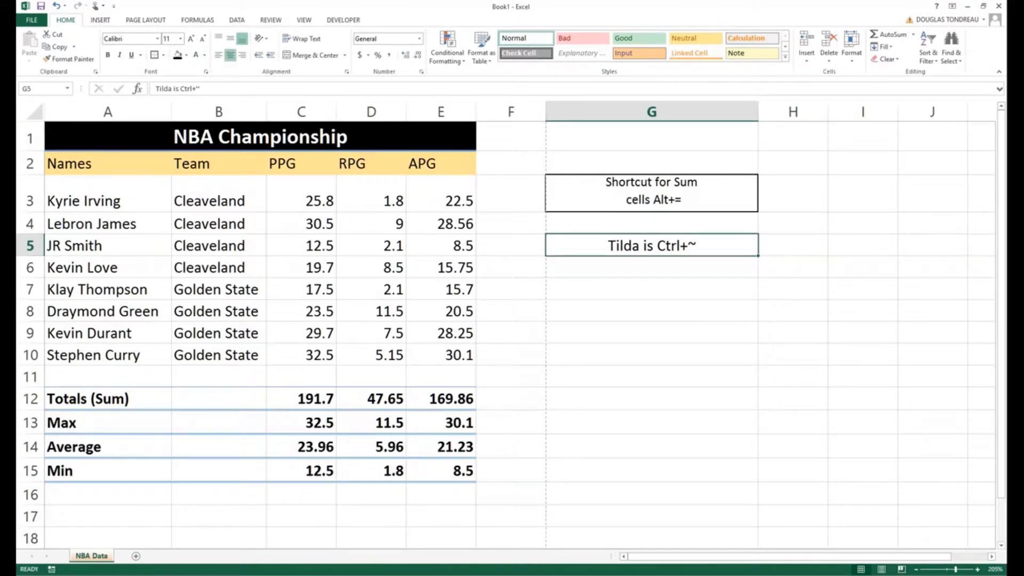
click(154, 54)
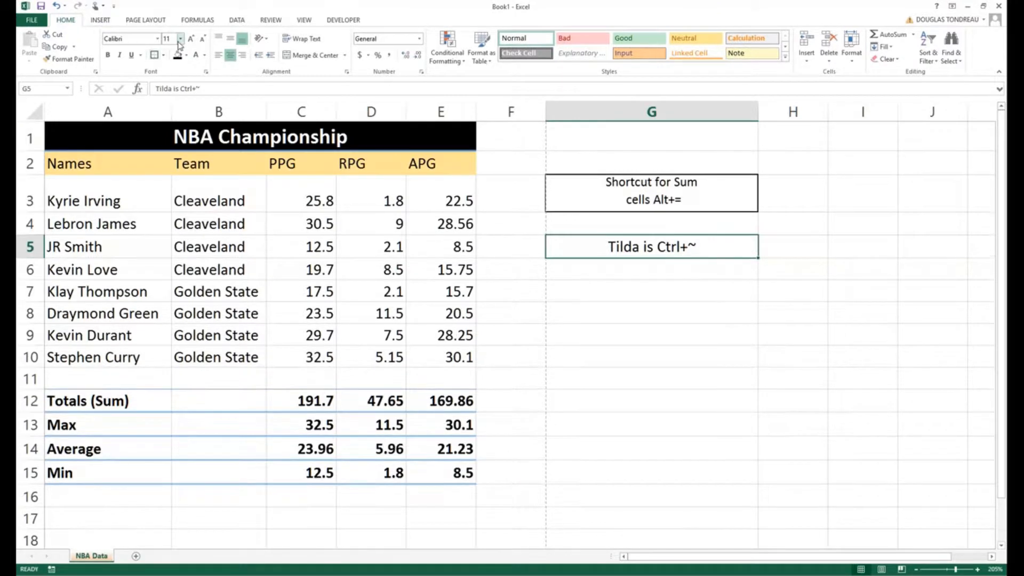
- Set the note in cell G5 to font size 16 and apply a border to the Sum shortcut note in G3
click(180, 38)
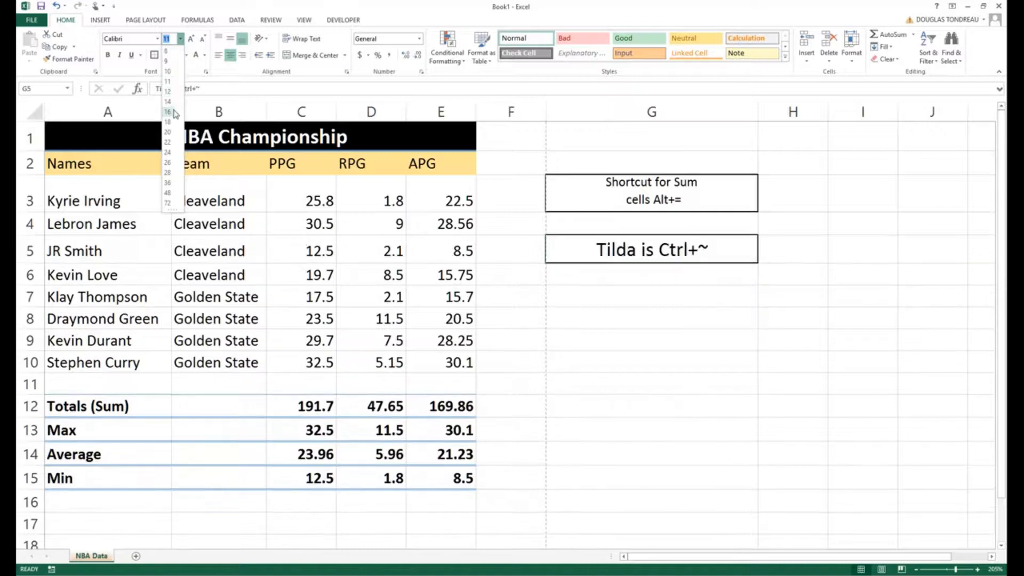
click(174, 114)
click(557, 187)
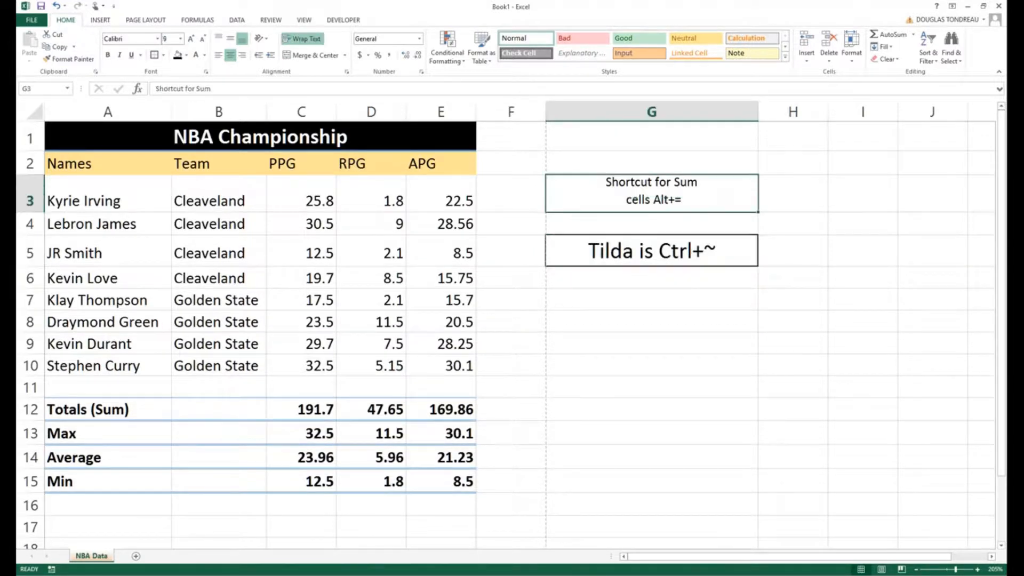
click(153, 54)
click(512, 297)
- Insert a ~ symbol after the word "Tilda" in the note in cell G5
click(632, 254)
double_click(634, 253)
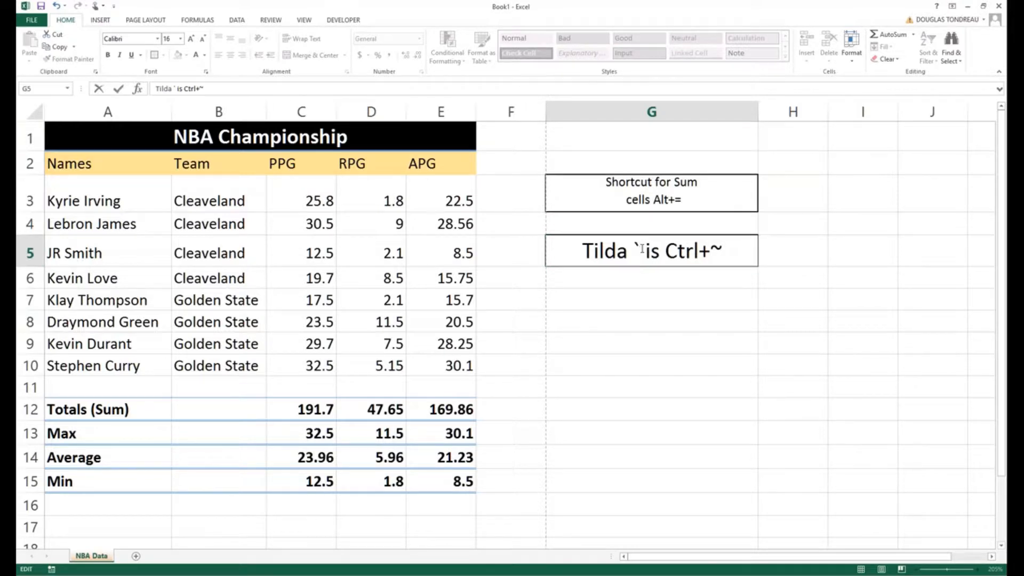
text(~)
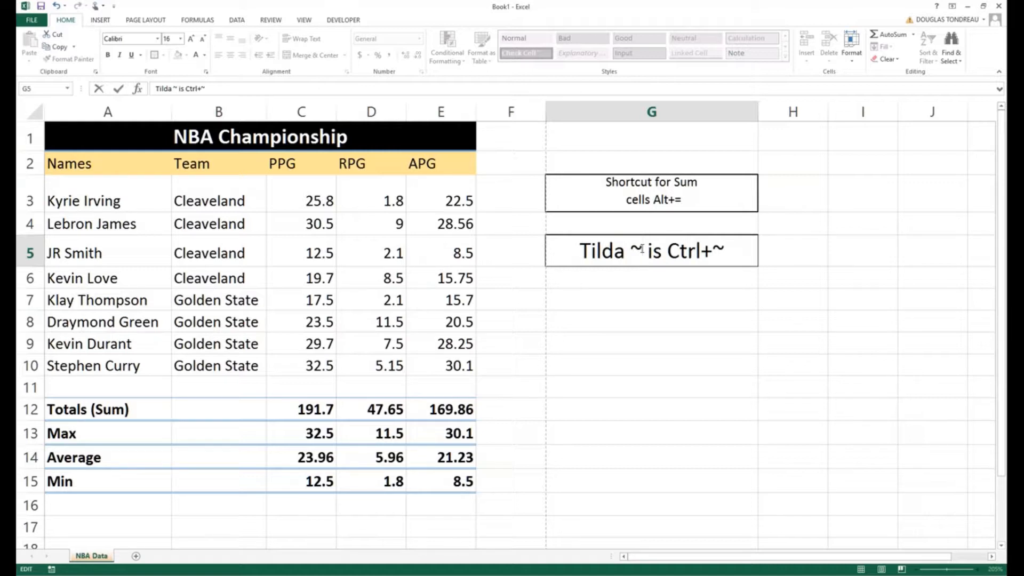
key(Left)
key(Left)
key(Right)
key(Right)
- Delete the leading words of the note in G5 so that only "Ctrl+~" is left
key(BackSpace)
key(BackSpace)
key(BackSpace)
key(BackSpace)
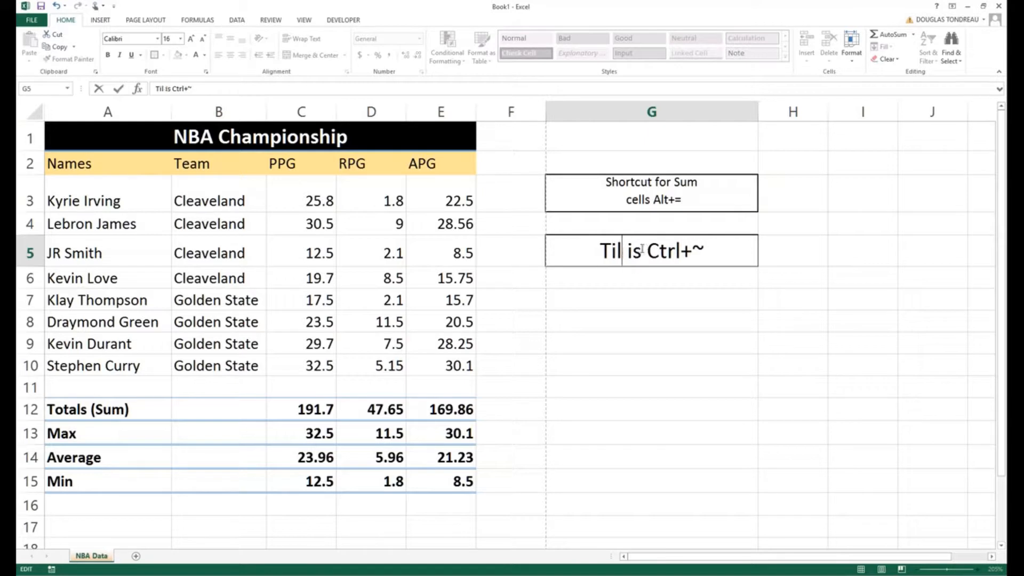
key(Right)
key(Right)
key(Right)
key(Delete)
key(BackSpace)
key(BackSpace)
key(BackSpace)
key(BackSpace)
key(BackSpace)
key(BackSpace)
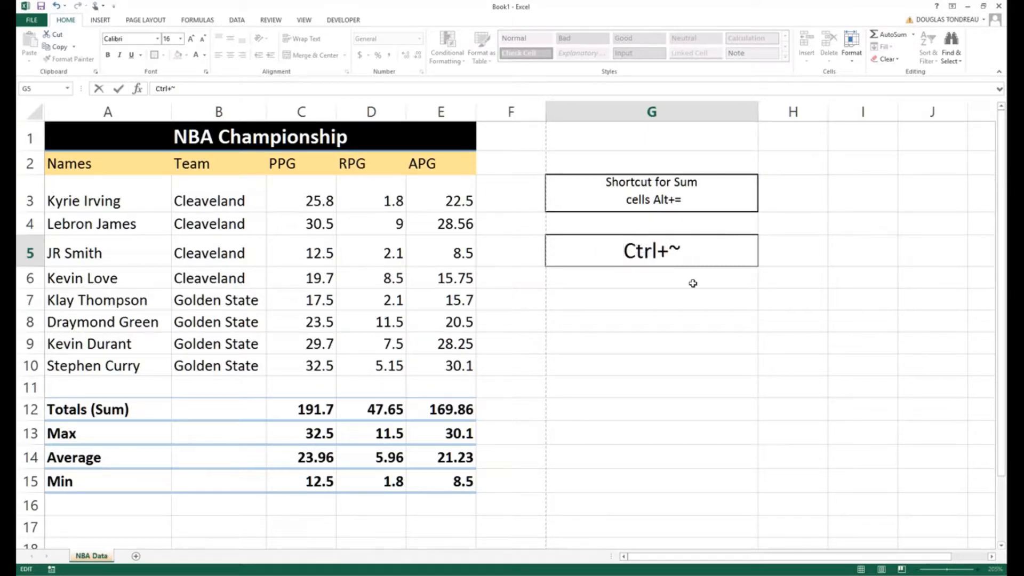
- Extend the note in cell G5 to read "Ctrl+~ = Review formula"
click(695, 254)
double_click(695, 255)
click(695, 254)
text(= R)
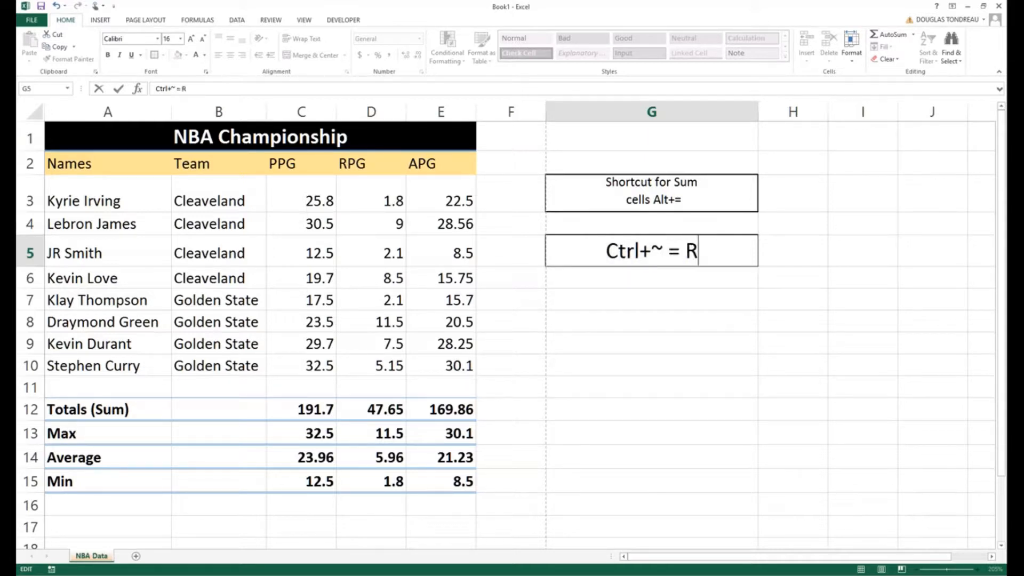
text(eview formula)
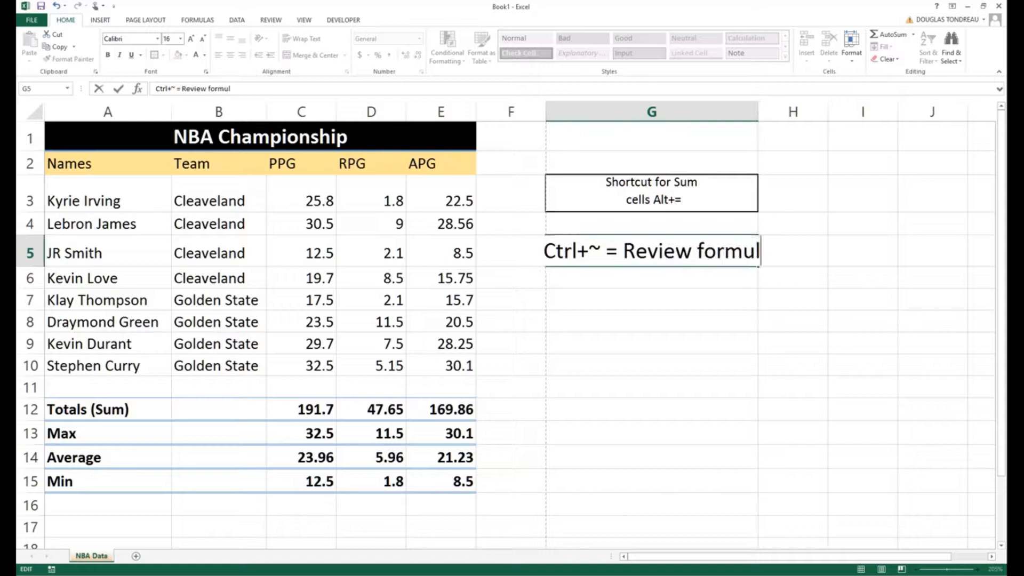
click(652, 322)
- AutoFit the width of column G so the whole note in G5 fits inside its cell
double_click(641, 247)
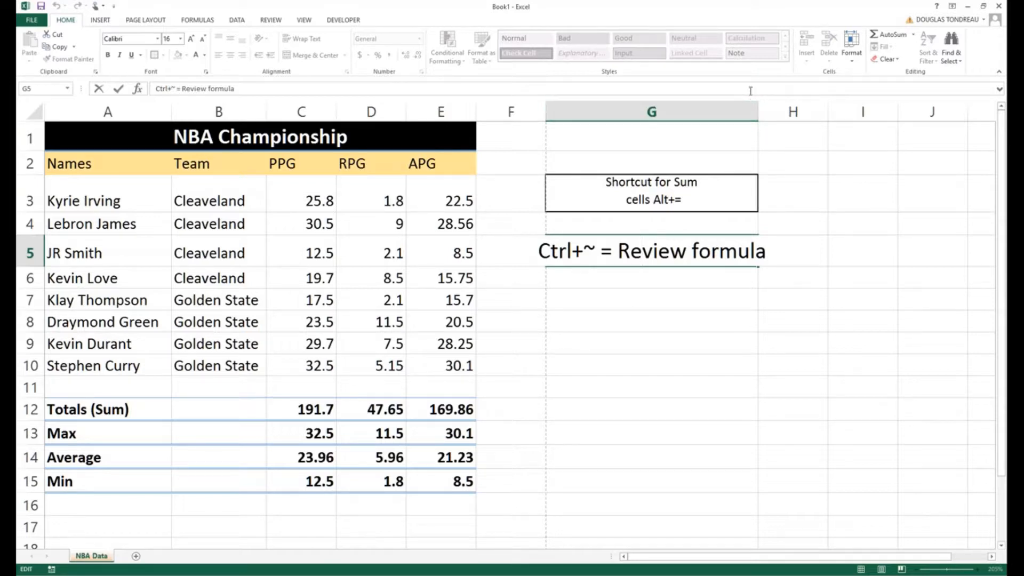
double_click(757, 111)
click(573, 323)
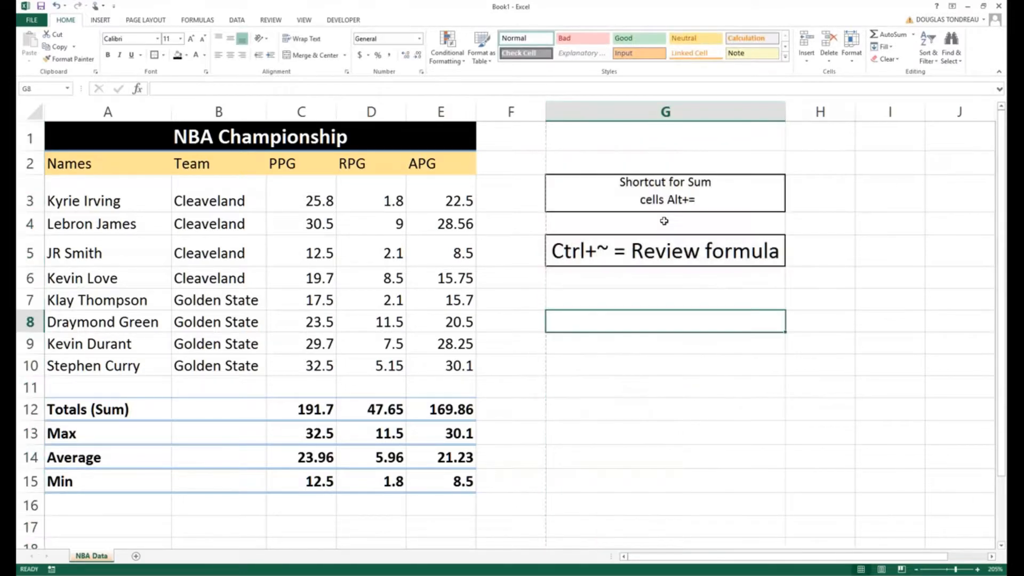
- Show all formulas in the sheet, inspect the range of the Sum formula in C12, and switch back to values
scroll(574, 333, down, 1)
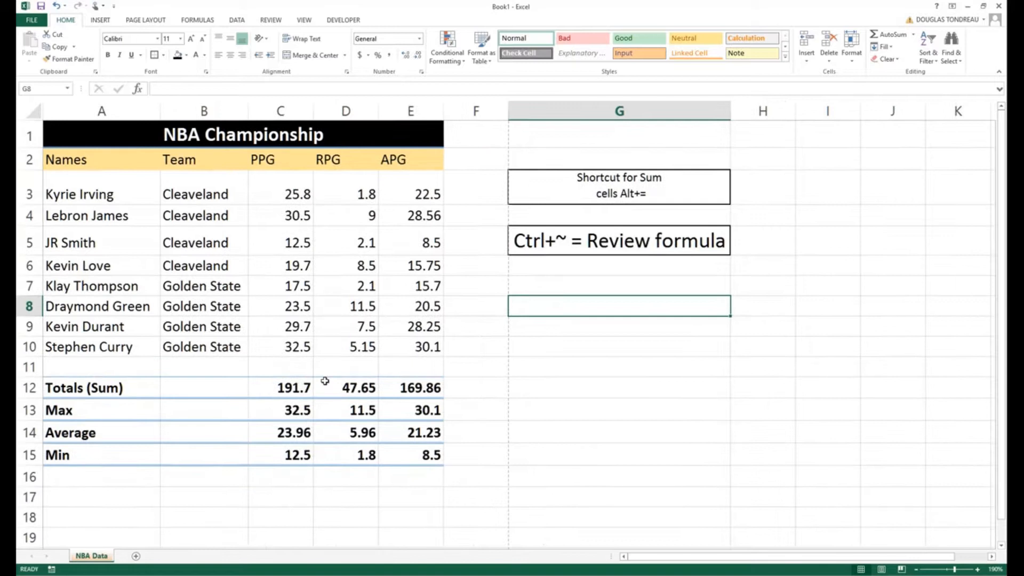
key(ctrl+grave)
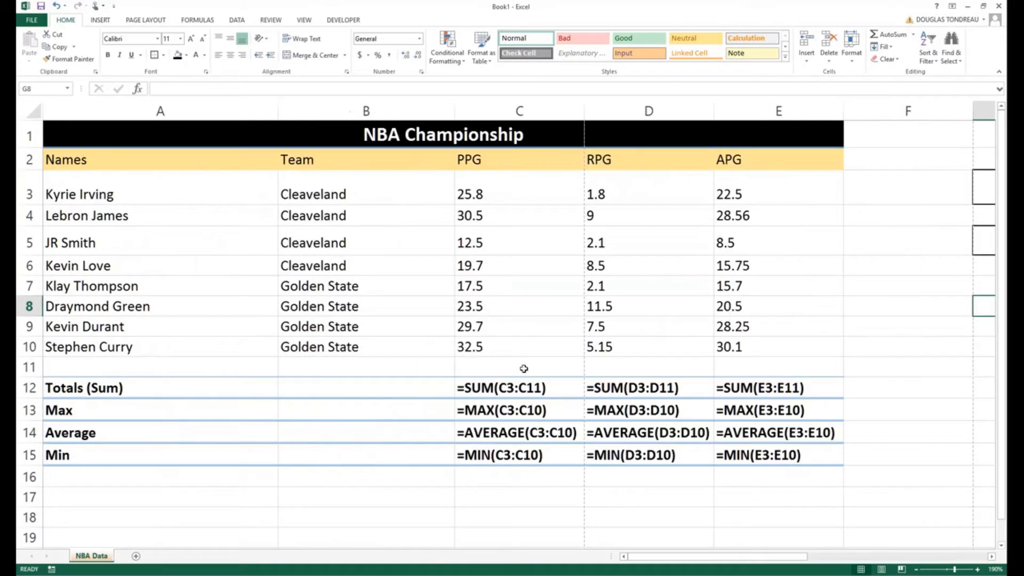
click(505, 389)
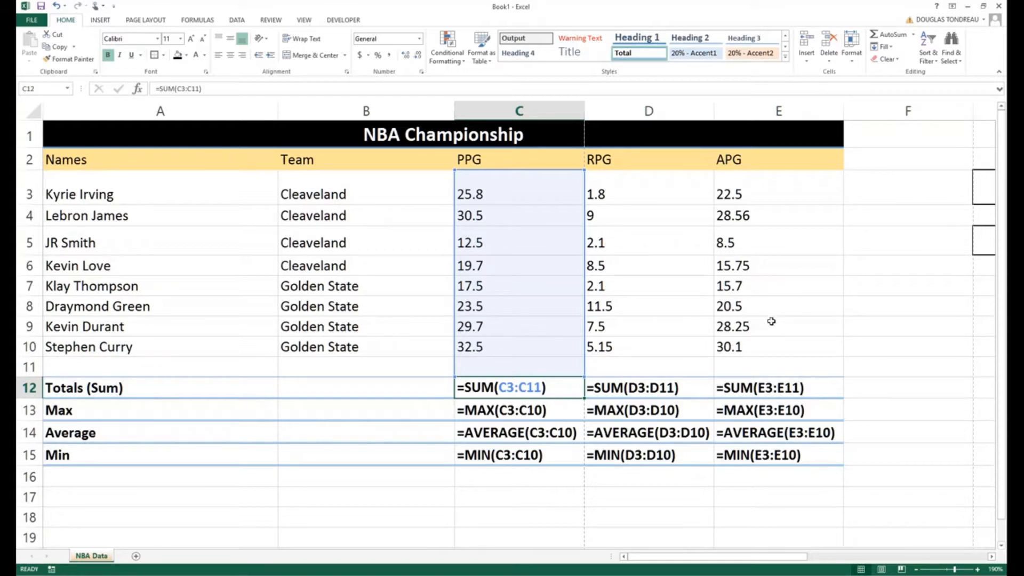
key(ctrl+grave)
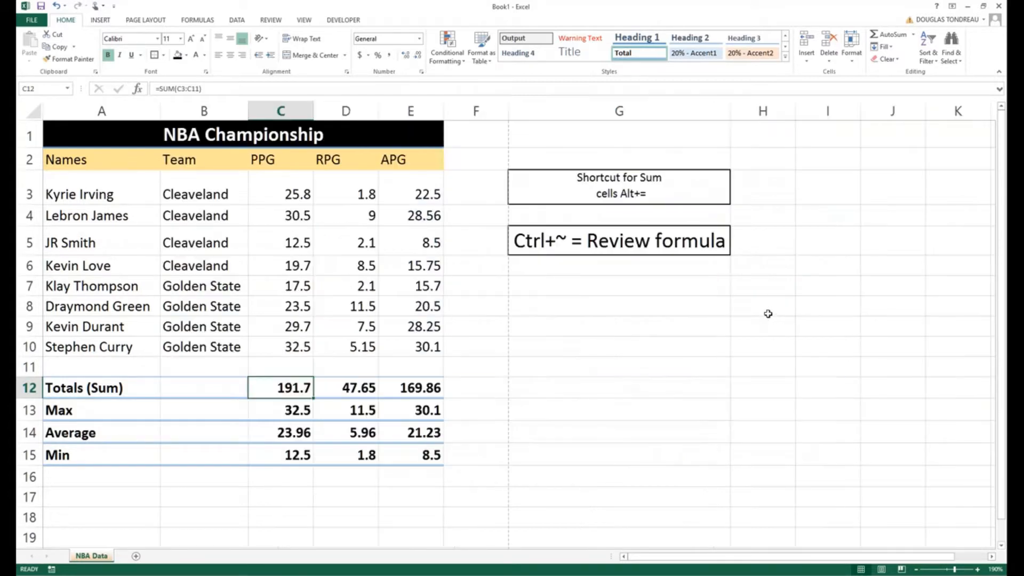
- Highlight the ~ symbol in the note in cell G5 and leave the cell without changing its text
click(569, 239)
double_click(569, 240)
drag(570, 239, 555, 240)
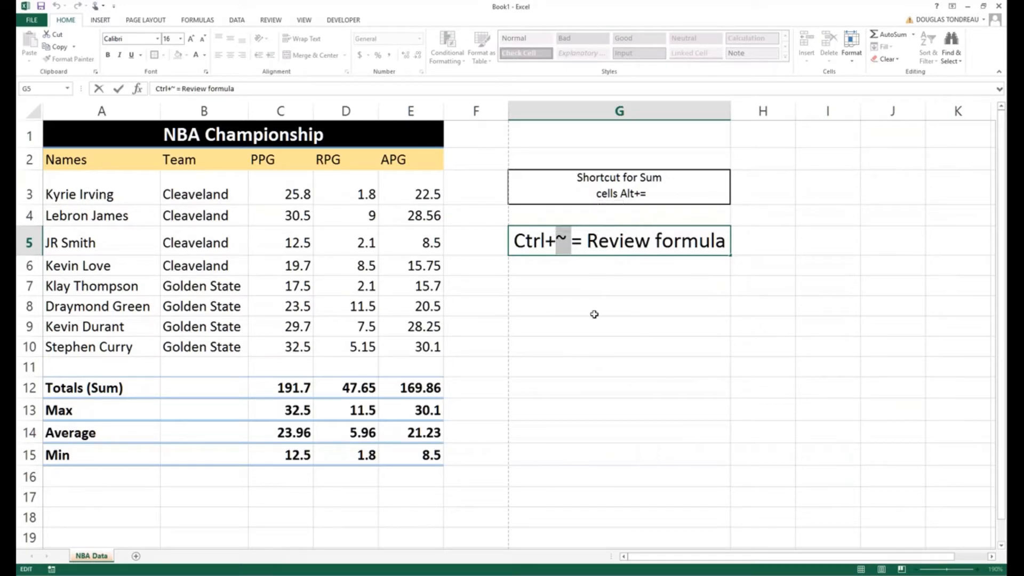
click(515, 463)
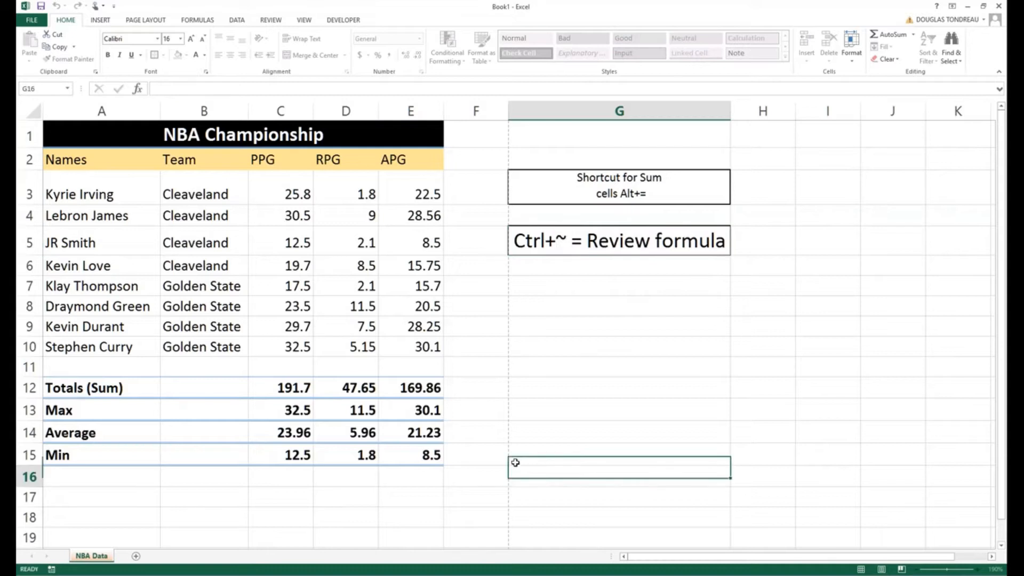